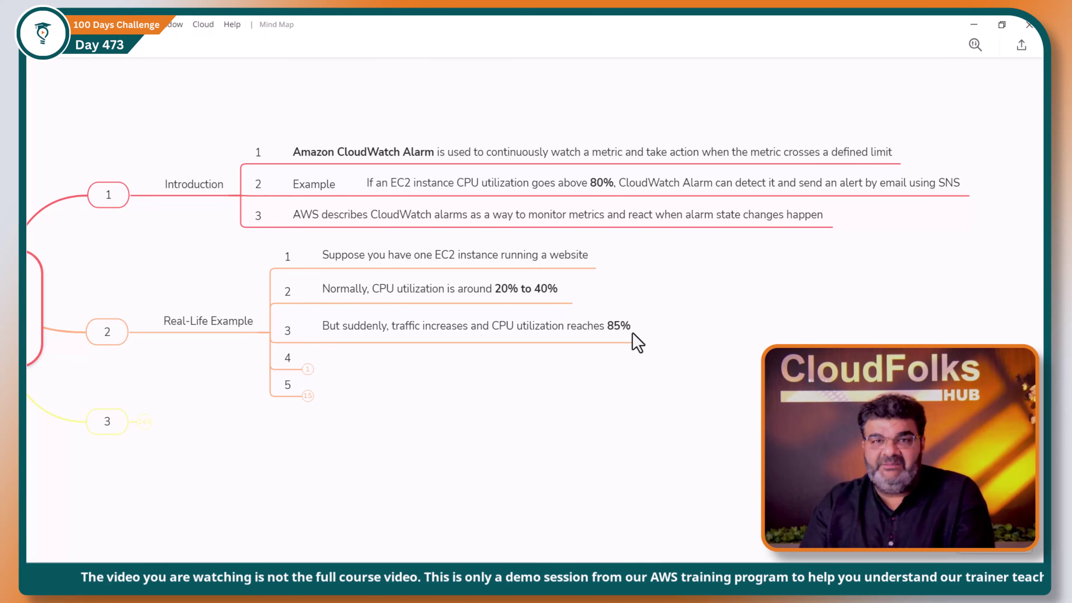
Expand the fourth and fifth points of the Real-Life Example branch
{"action": "left_click", "coordinate": [308, 369]}
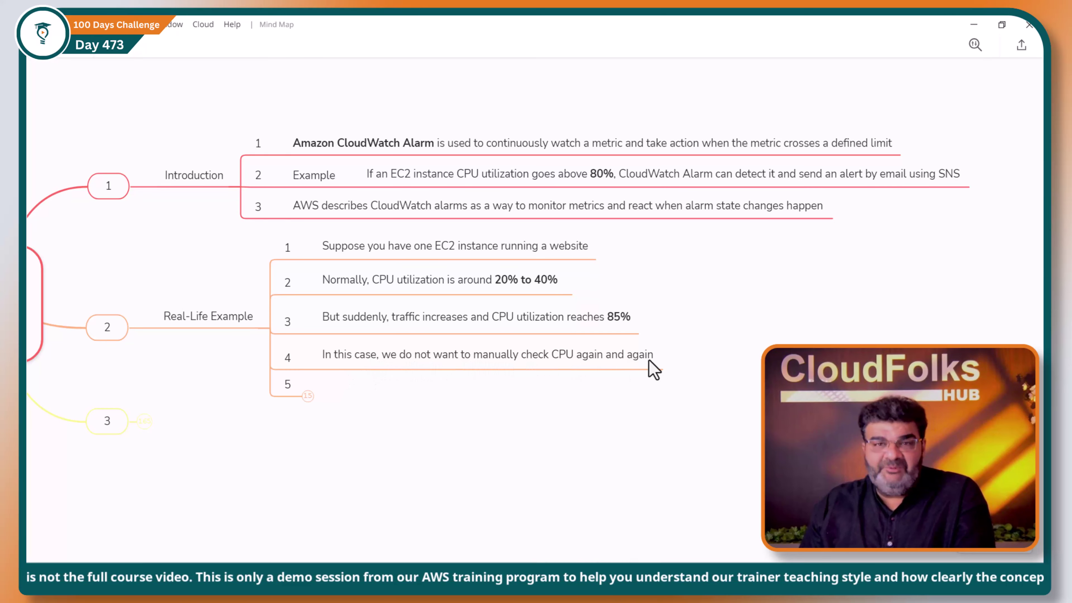
{"action": "left_click", "coordinate": [308, 395]}
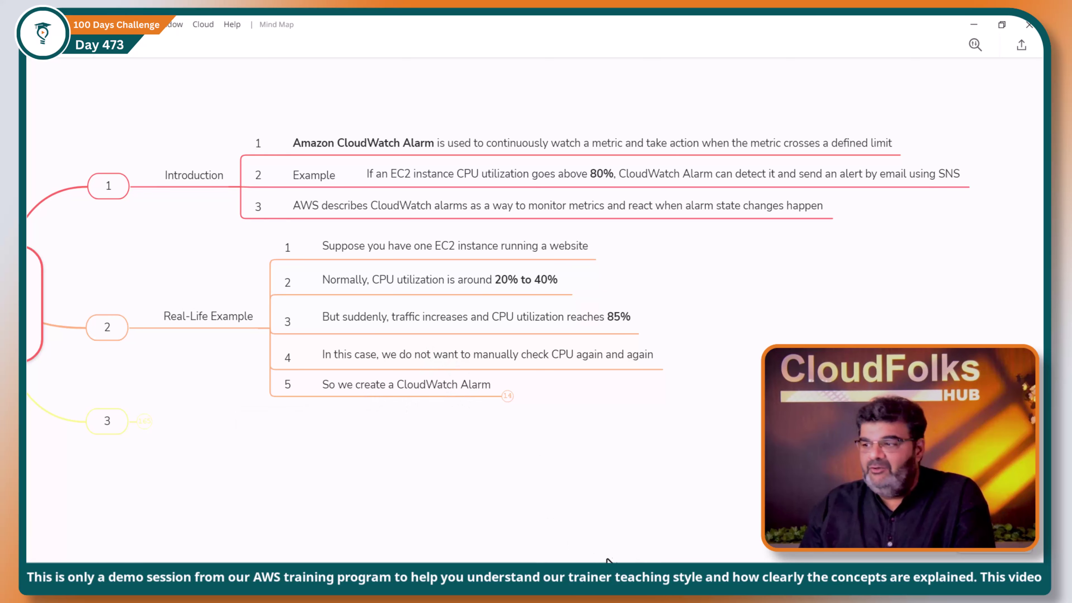
Switch to the AWS console in the browser and open All metrics in CloudWatch to view the cpu_usage_iowait graph
{"action": "key", "text": "alt+Tab"}
{"action": "scroll", "coordinate": [312, 304], "scroll_direction": "down", "scroll_amount": 1}
{"action": "scroll", "coordinate": [161, 378], "scroll_direction": "down", "scroll_amount": 2}
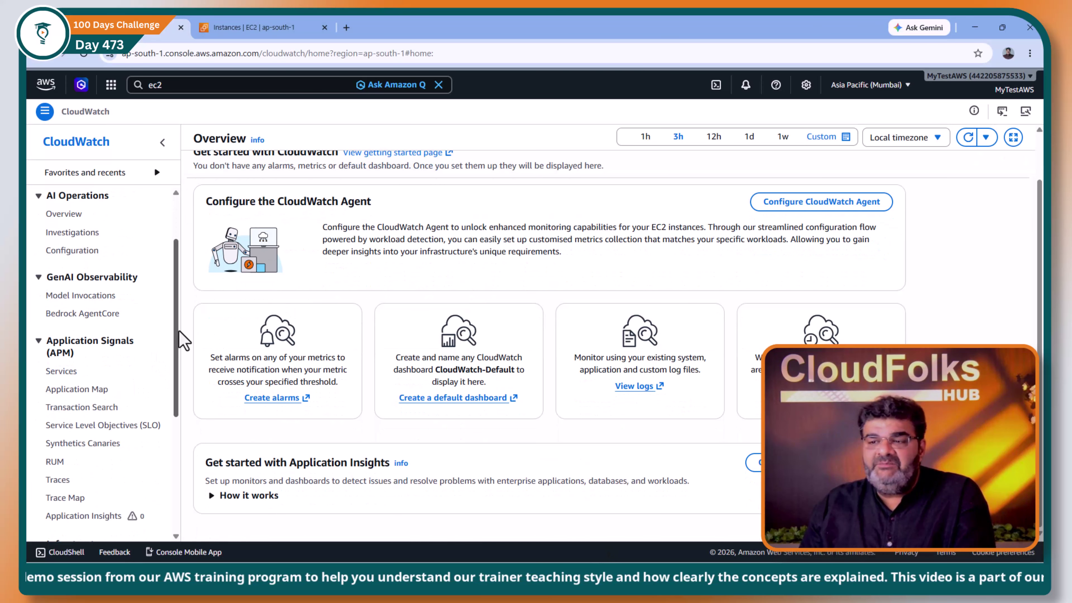
{"action": "scroll", "coordinate": [134, 405], "scroll_direction": "down", "scroll_amount": 1}
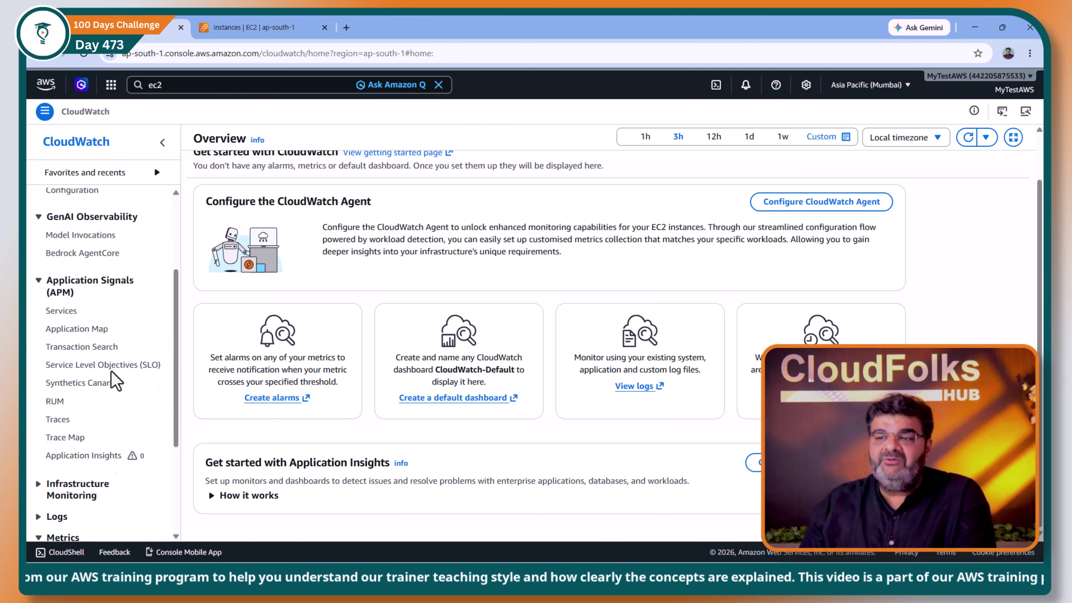
{"action": "scroll", "coordinate": [129, 372], "scroll_direction": "down", "scroll_amount": 3}
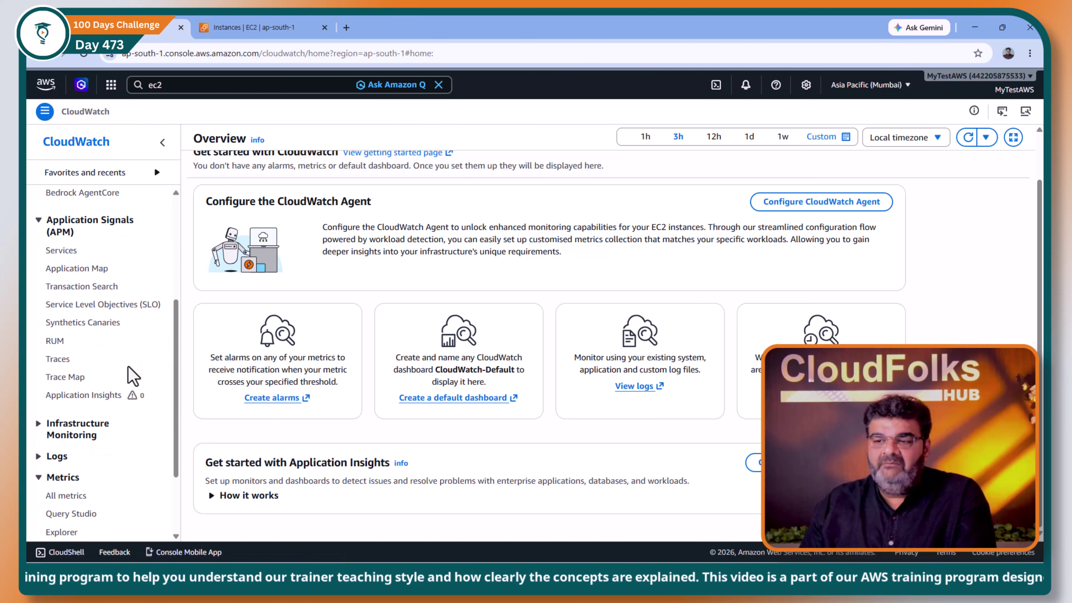
{"action": "left_click", "coordinate": [76, 459]}
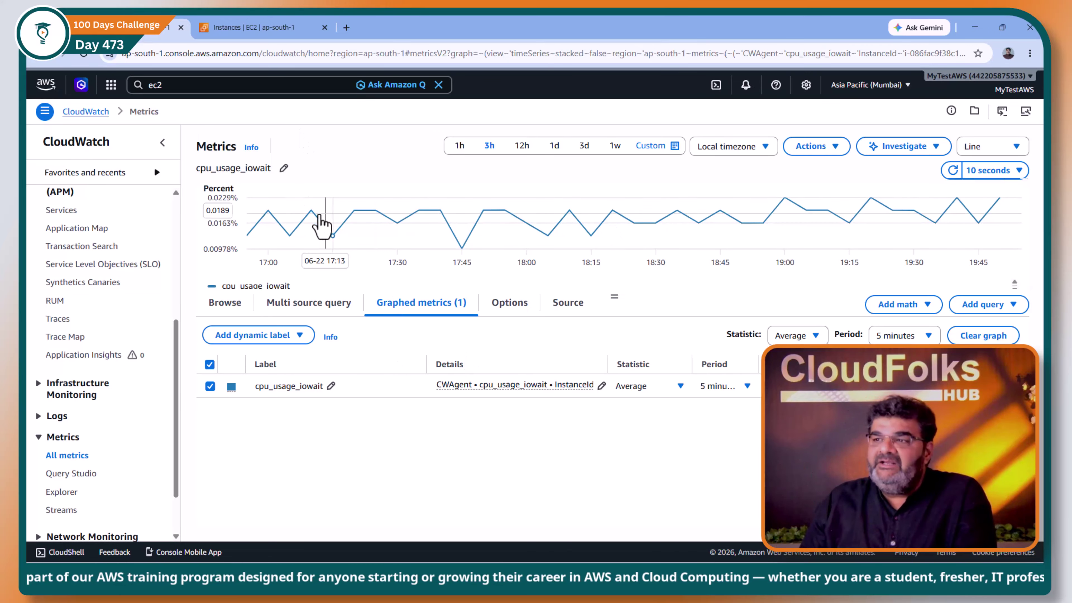
{"action": "mouse_move", "coordinate": [355, 234]}
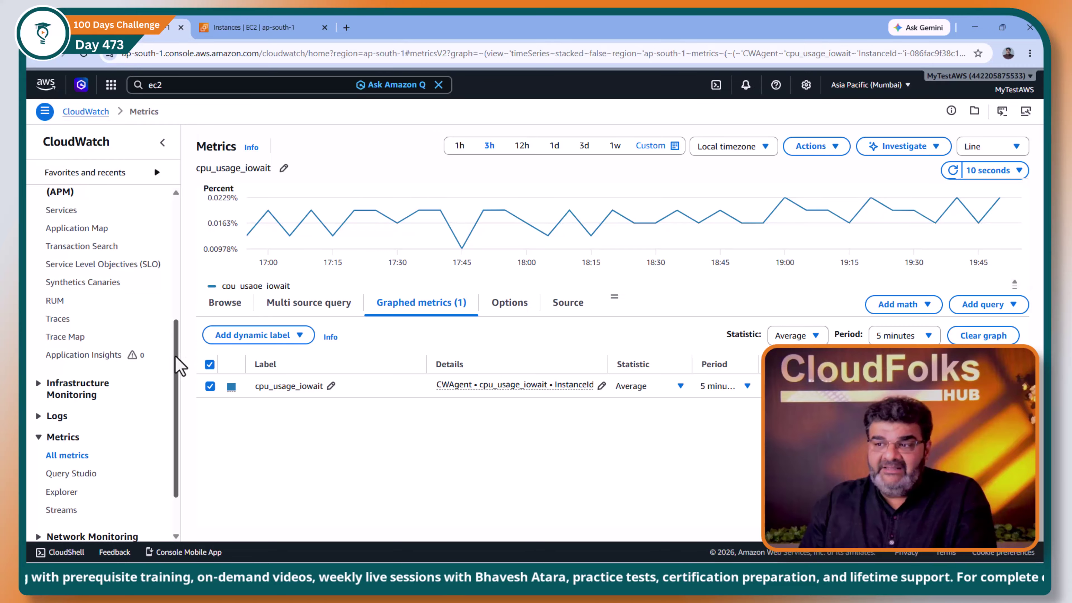
Open the Alarms page in CloudWatch
{"action": "left_click_drag", "start_coordinate": [180, 365], "coordinate": [180, 243]}
{"action": "left_click", "coordinate": [60, 254]}
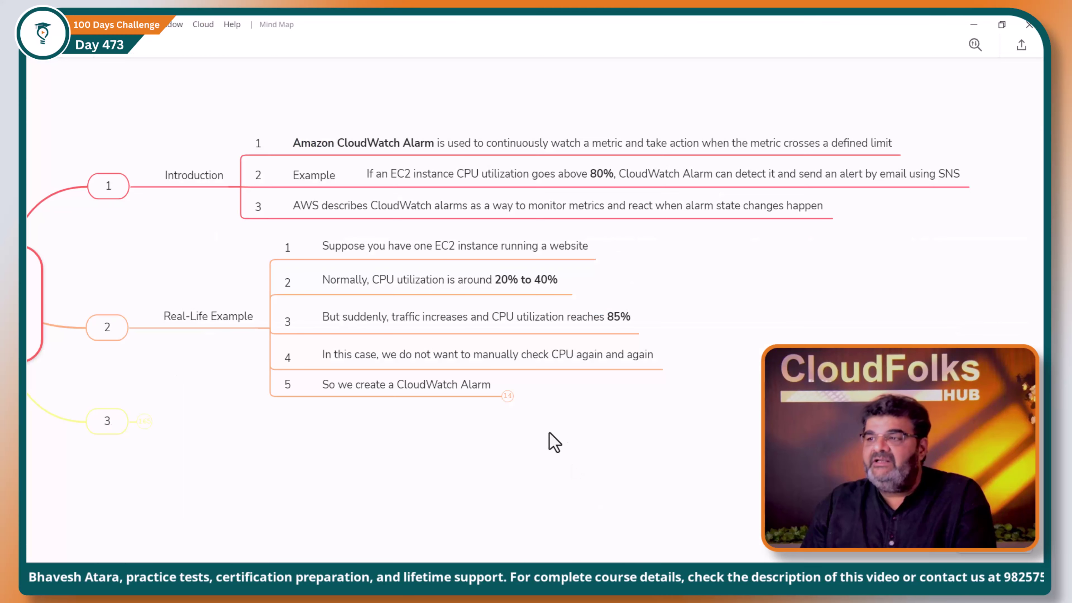
In the mind map, expand the details under "So we create a CloudWatch Alarm", and collapse the Real-Life Example and Introduction branches
{"action": "left_click", "coordinate": [507, 396]}
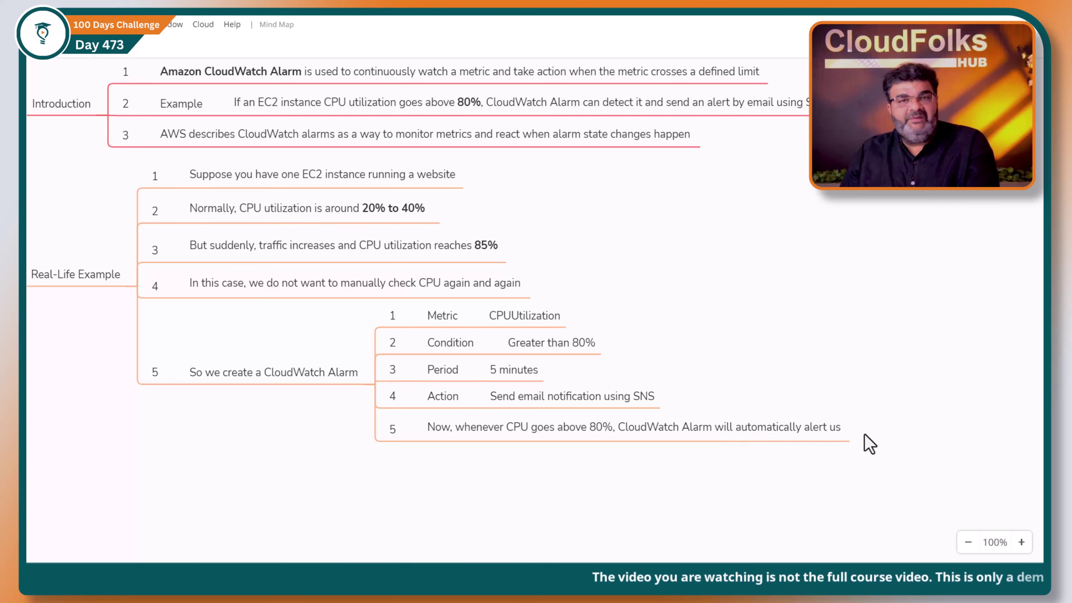
{"action": "left_click_drag", "start_coordinate": [208, 484], "coordinate": [304, 486]}
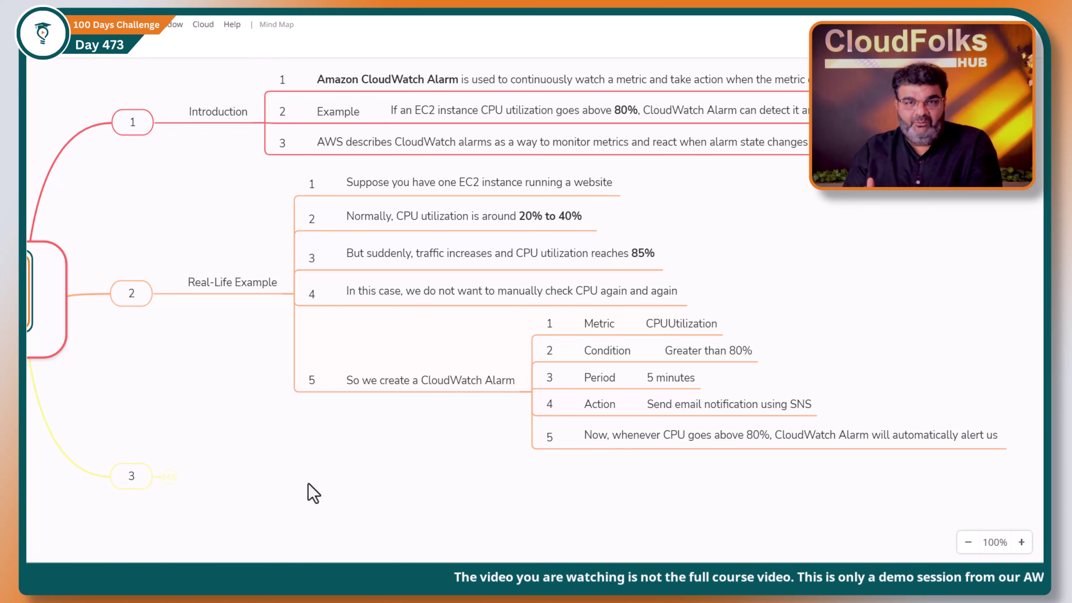
{"action": "left_click", "coordinate": [294, 293]}
{"action": "left_click", "coordinate": [270, 229]}
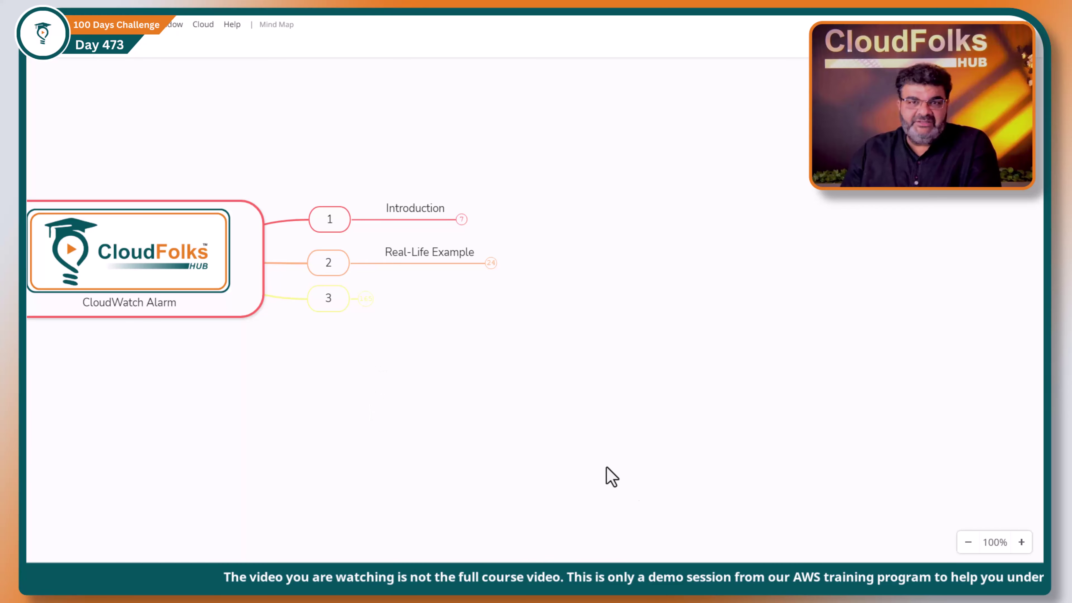
Switch to the AWS console, start creating a CloudWatch alarm and copy the instance ID of the Web-Server EC2 instance
{"action": "left_click", "coordinate": [620, 575]}
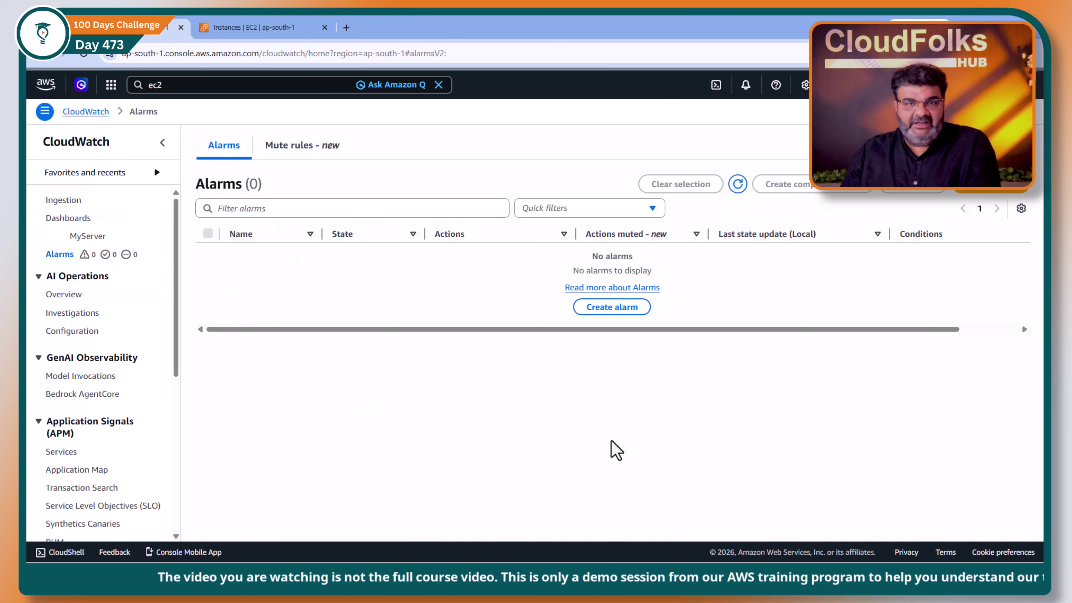
{"action": "left_click", "coordinate": [605, 321]}
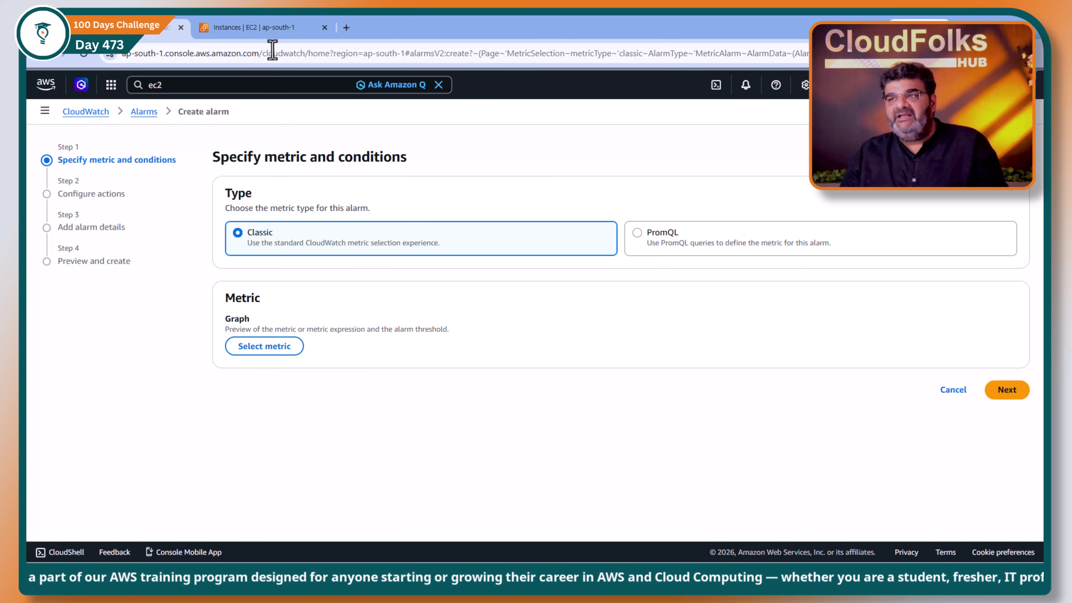
{"action": "left_click", "coordinate": [267, 36]}
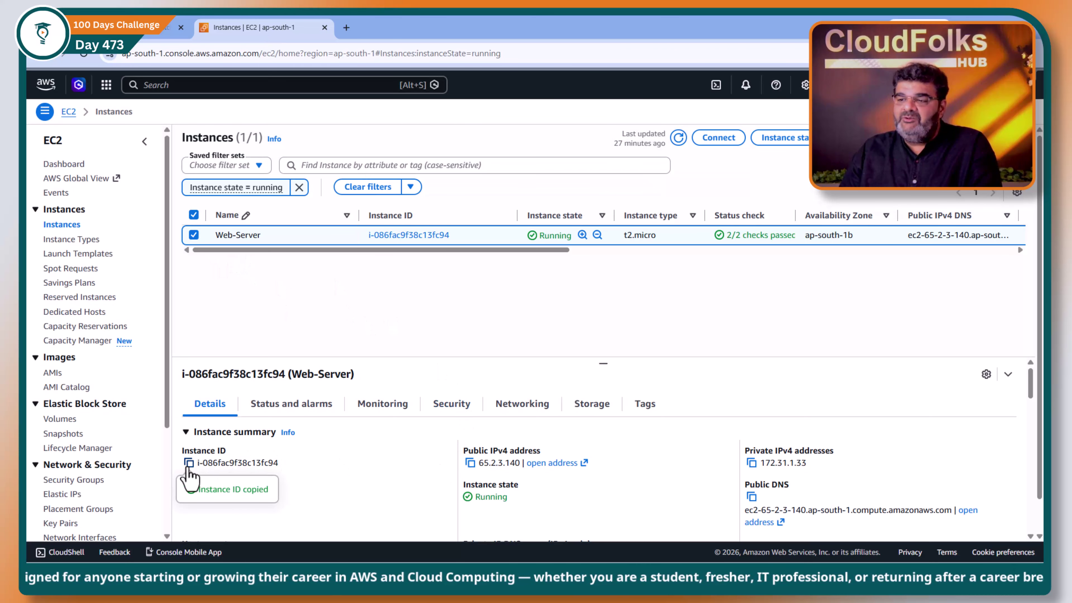
{"action": "left_click", "coordinate": [166, 27]}
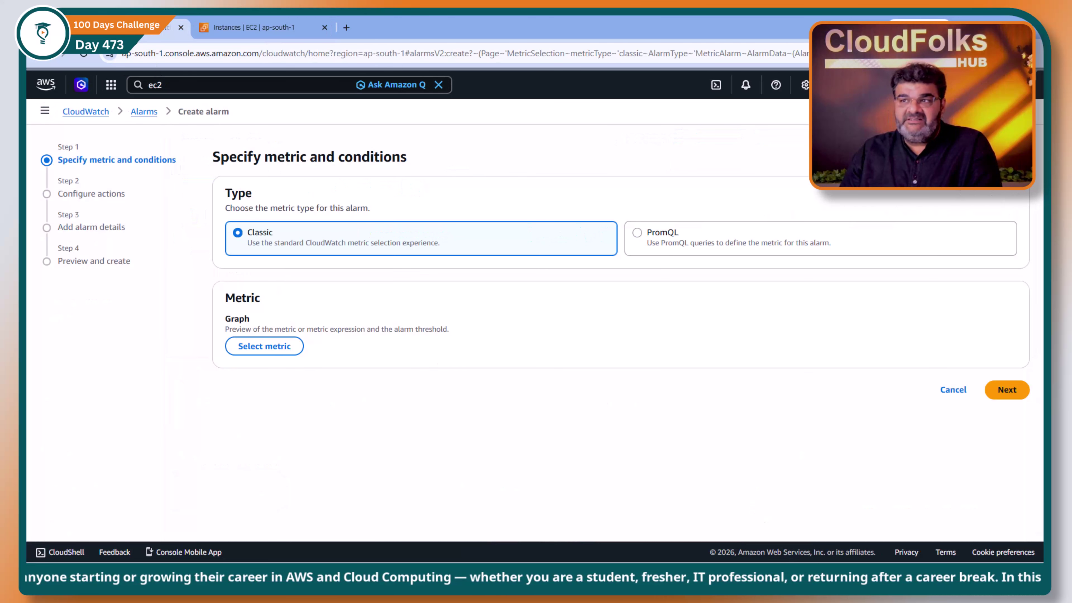
Browse the EC2 Per-Instance Metrics for the alarm and filter them by the copied Web-Server instance ID
{"action": "left_click", "coordinate": [265, 355]}
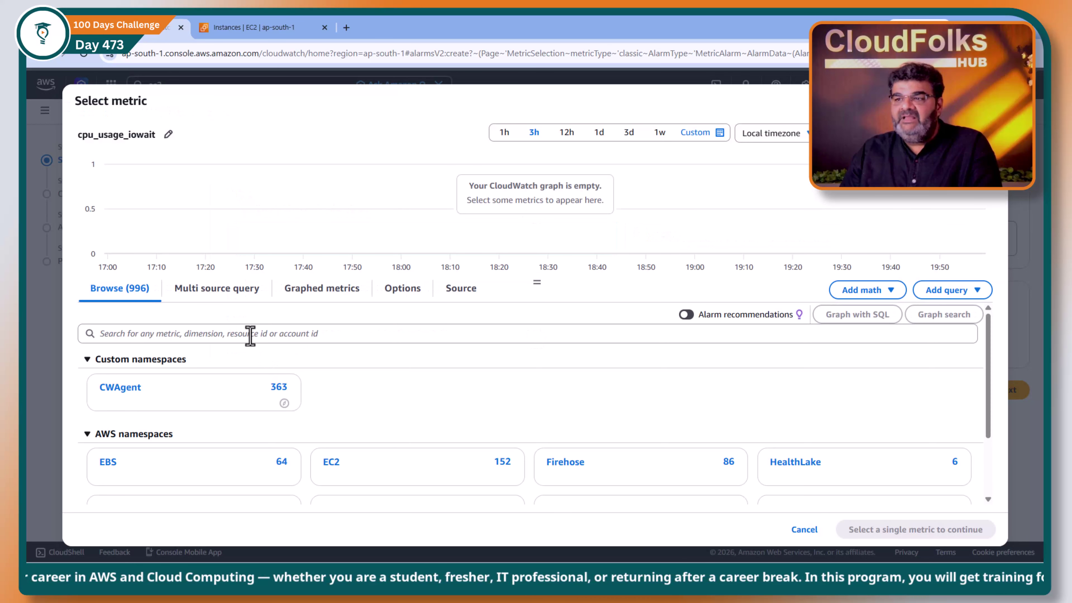
{"action": "scroll", "coordinate": [394, 438], "scroll_direction": "down", "scroll_amount": 1}
{"action": "left_click", "coordinate": [331, 423]}
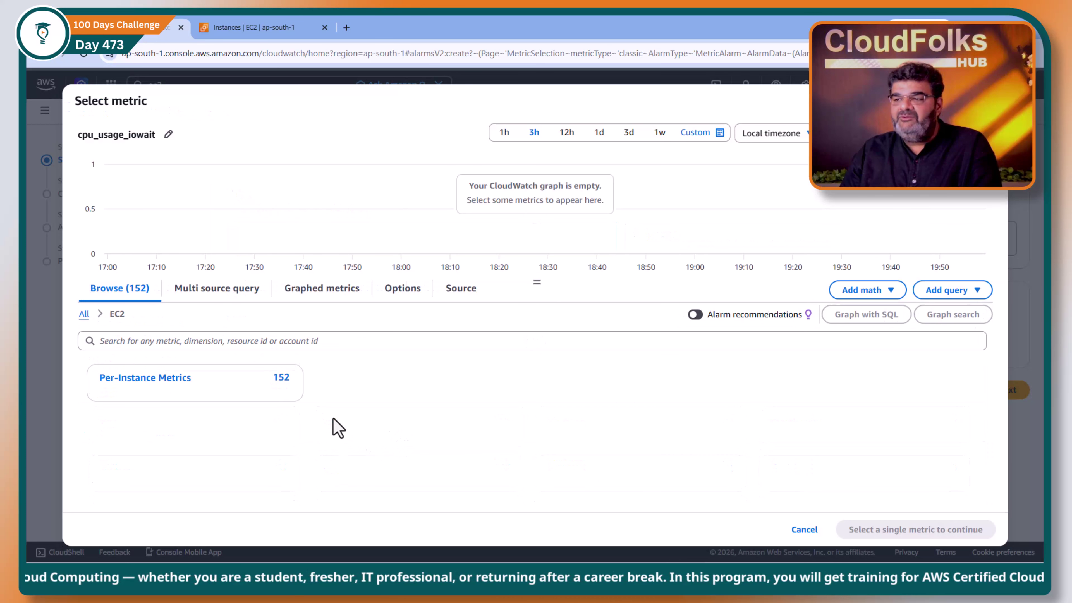
{"action": "left_click", "coordinate": [172, 384]}
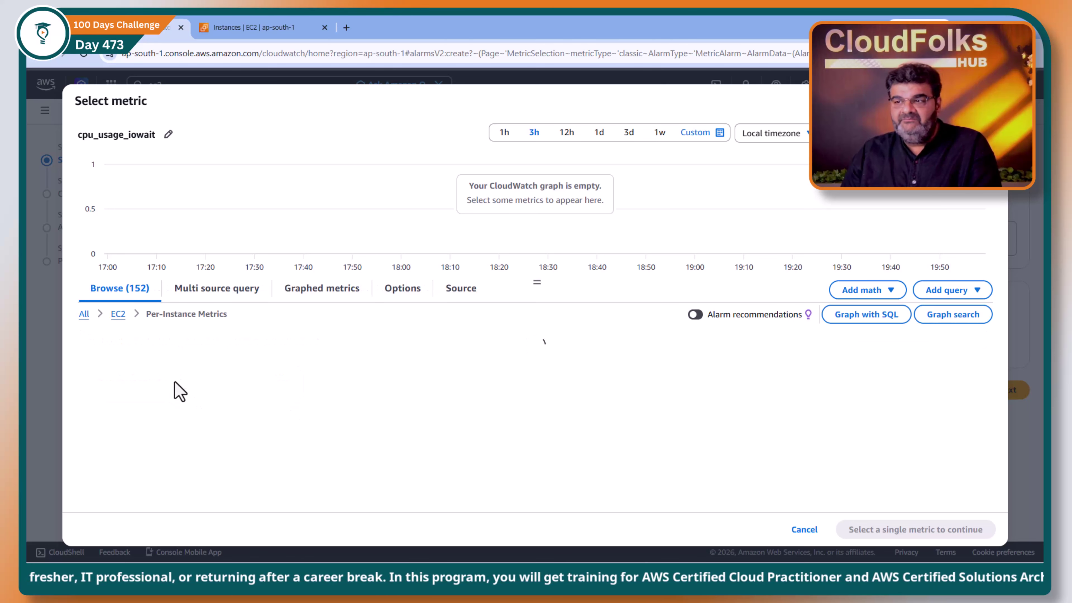
{"action": "left_click", "coordinate": [188, 350]}
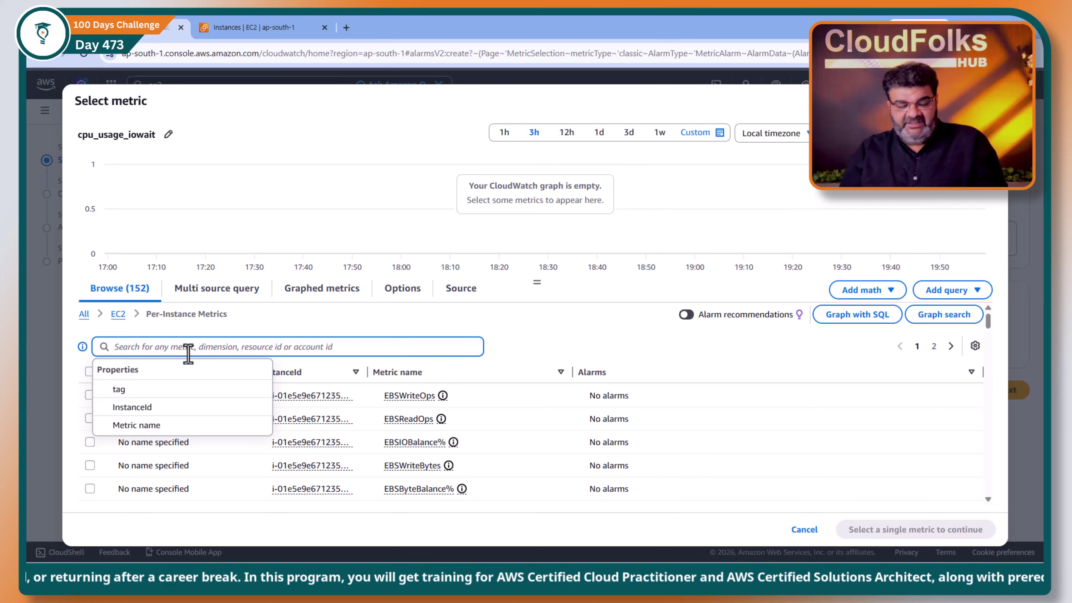
{"action": "key", "text": "ctrl+v"}
{"action": "key", "text": "Return"}
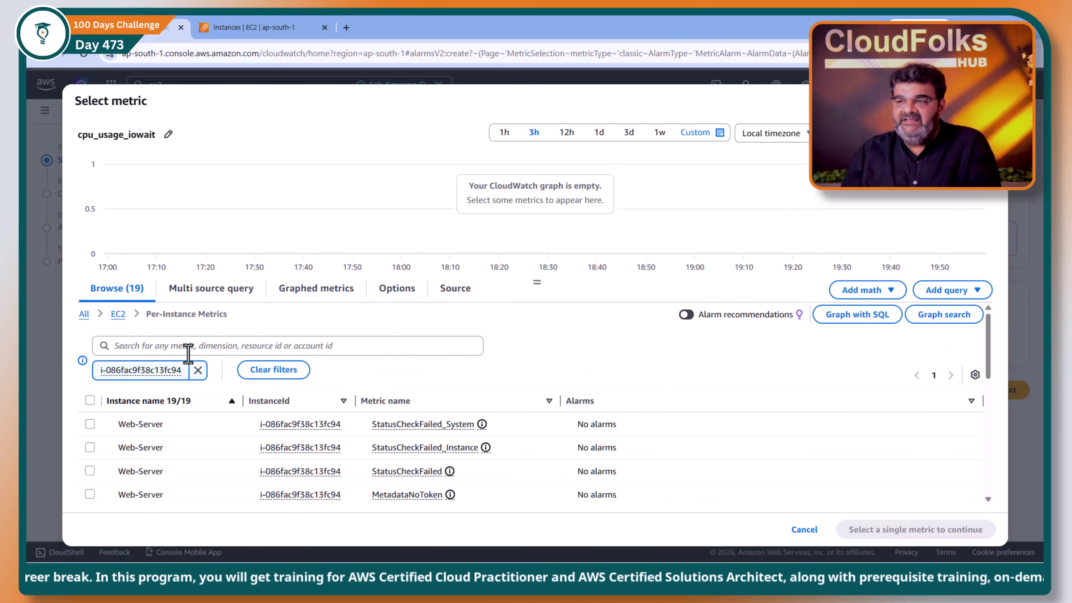
Select the Web-Server's CPUUtilization metric for the alarm and view its statistic and period settings
{"action": "scroll", "coordinate": [357, 439], "scroll_direction": "down", "scroll_amount": 10}
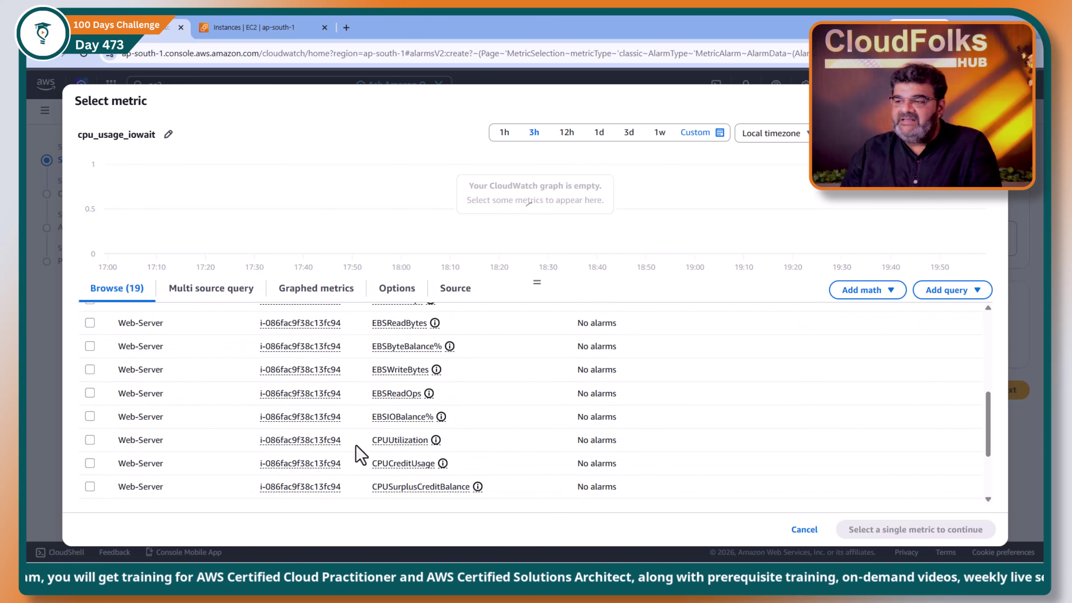
{"action": "left_click", "coordinate": [90, 440]}
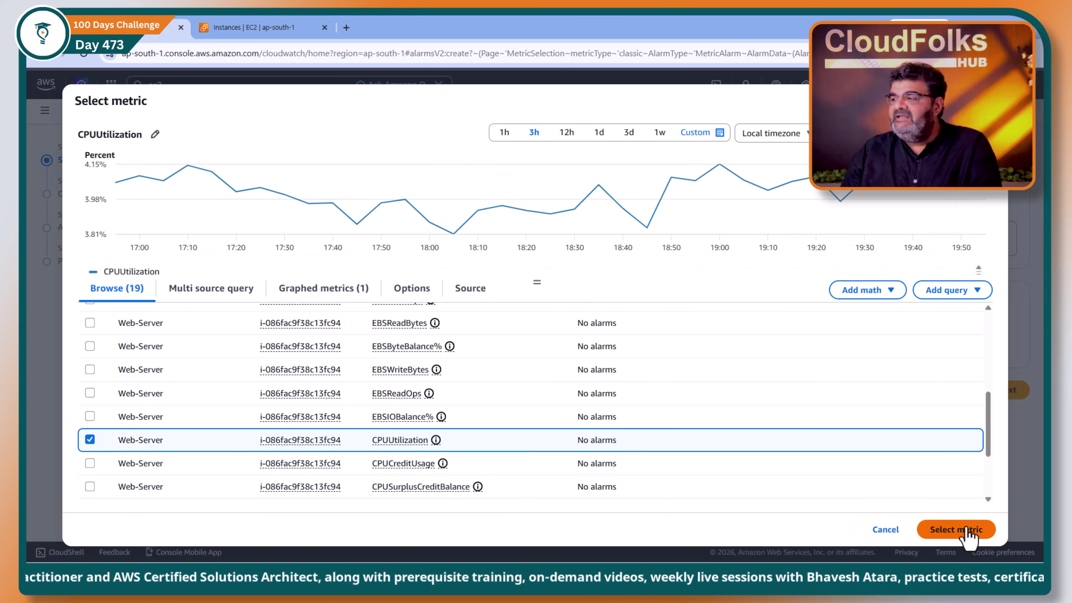
{"action": "left_click", "coordinate": [967, 531]}
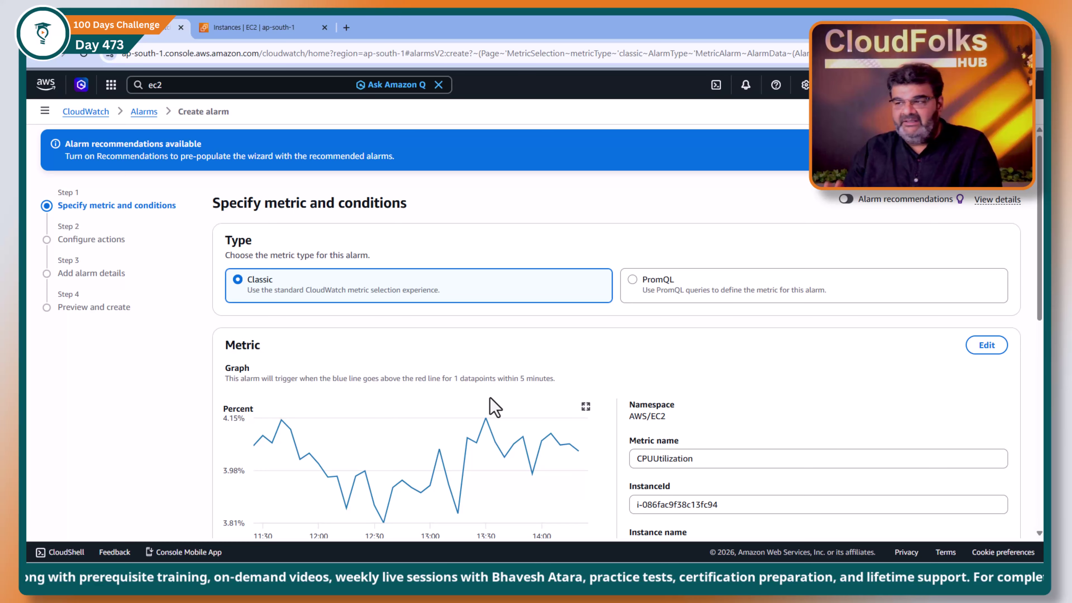
{"action": "scroll", "coordinate": [495, 408], "scroll_direction": "down", "scroll_amount": 5}
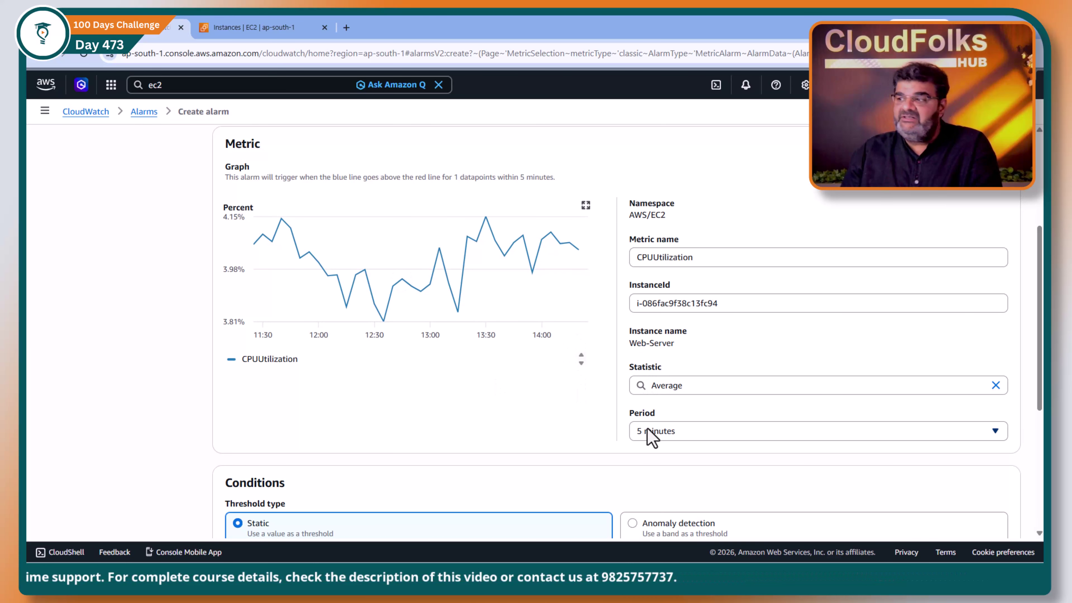
Switch to the mind map and expand the Important Components of CloudWatch Alarm branch, including the Metric definition and its example
{"action": "left_click", "coordinate": [617, 576]}
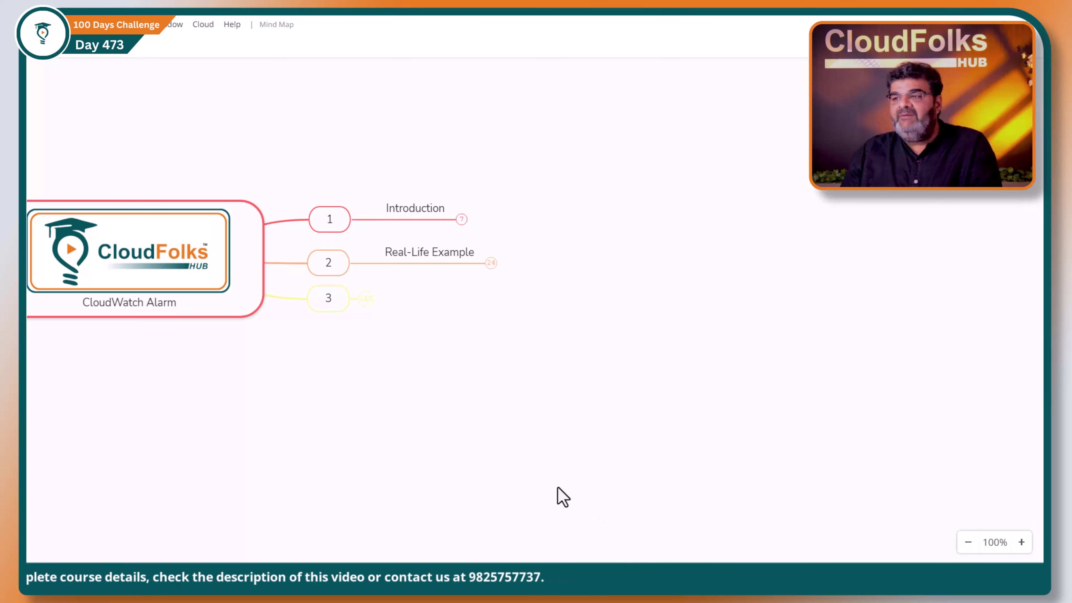
{"action": "left_click", "coordinate": [365, 299]}
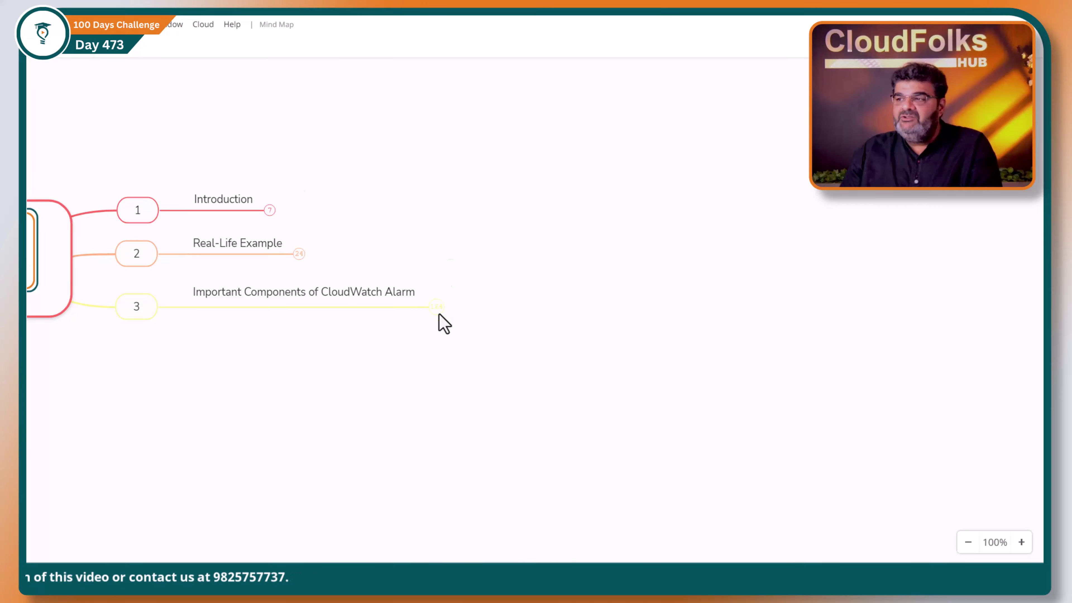
{"action": "left_click", "coordinate": [437, 308]}
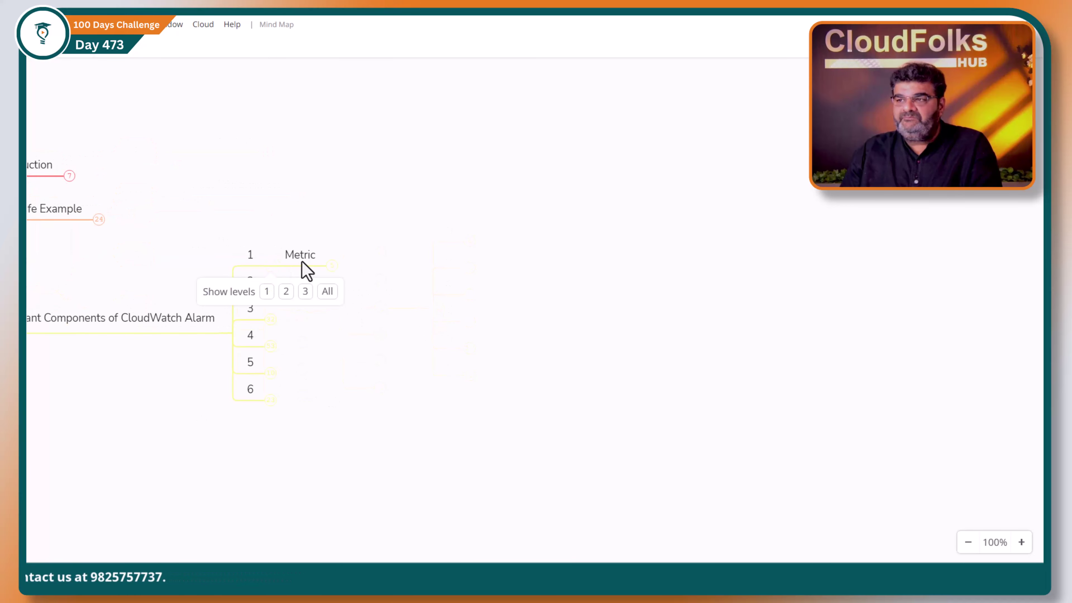
{"action": "left_click", "coordinate": [331, 267]}
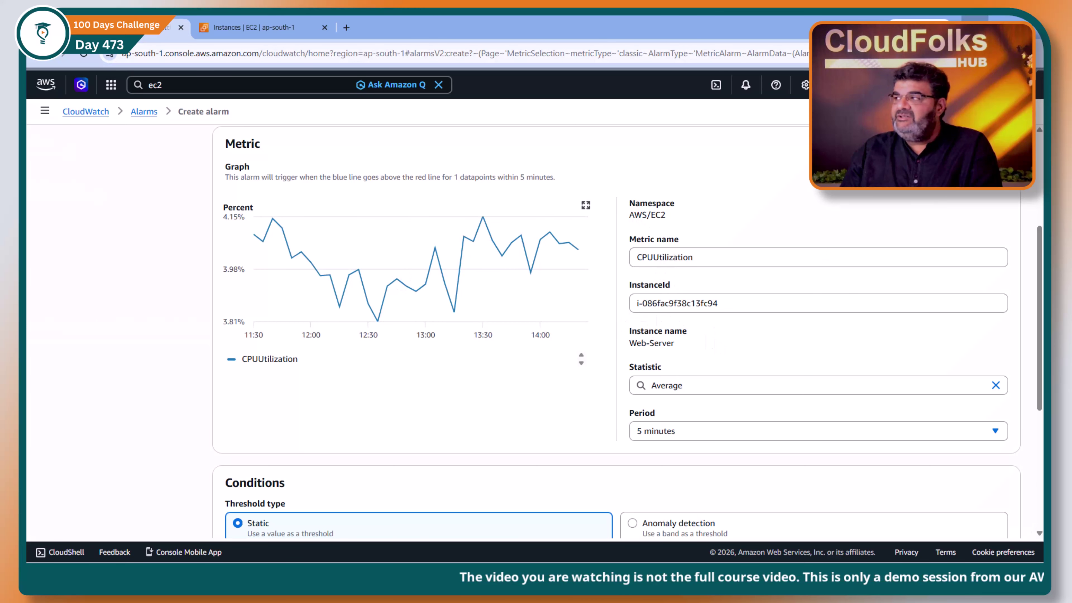
{"action": "key", "text": "alt+Tab"}
{"action": "left_click", "coordinate": [370, 279]}
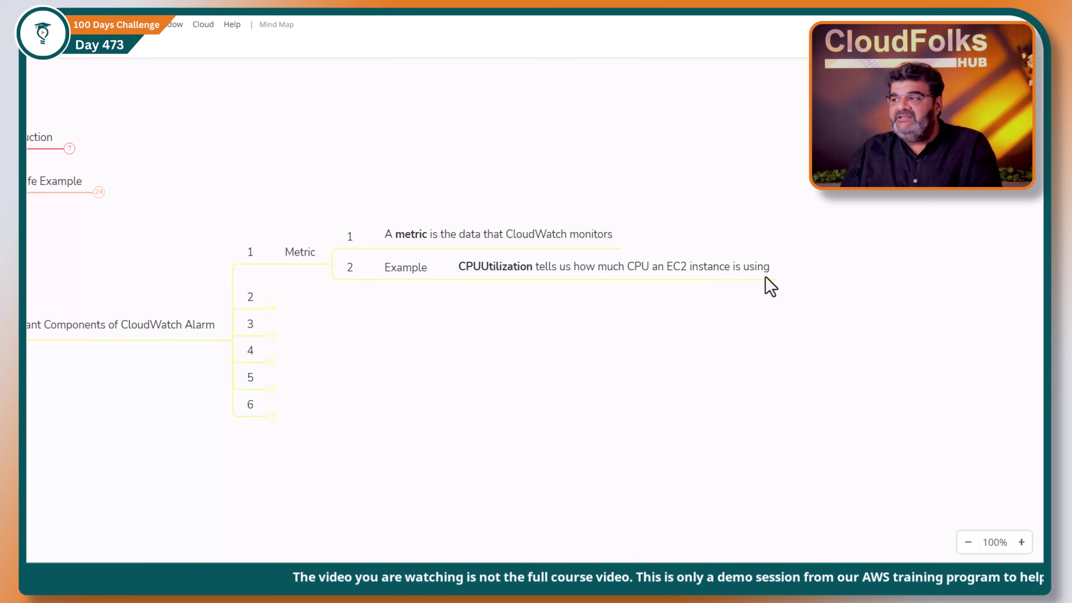
Expand the Statistic/Period component to show the definitions of Statistic and Period
{"action": "left_click", "coordinate": [270, 309]}
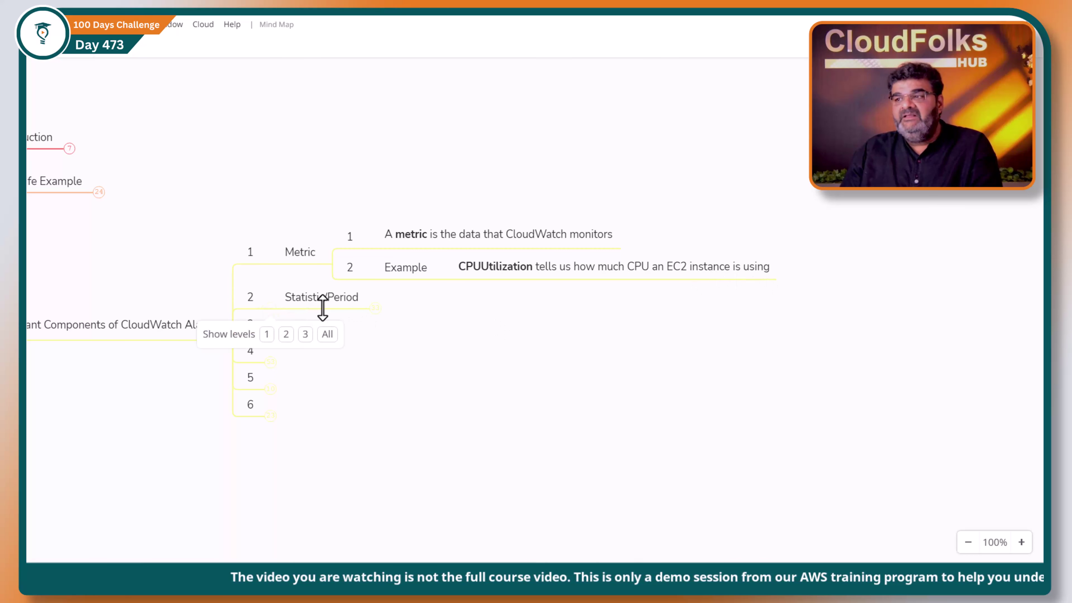
{"action": "left_click", "coordinate": [371, 311]}
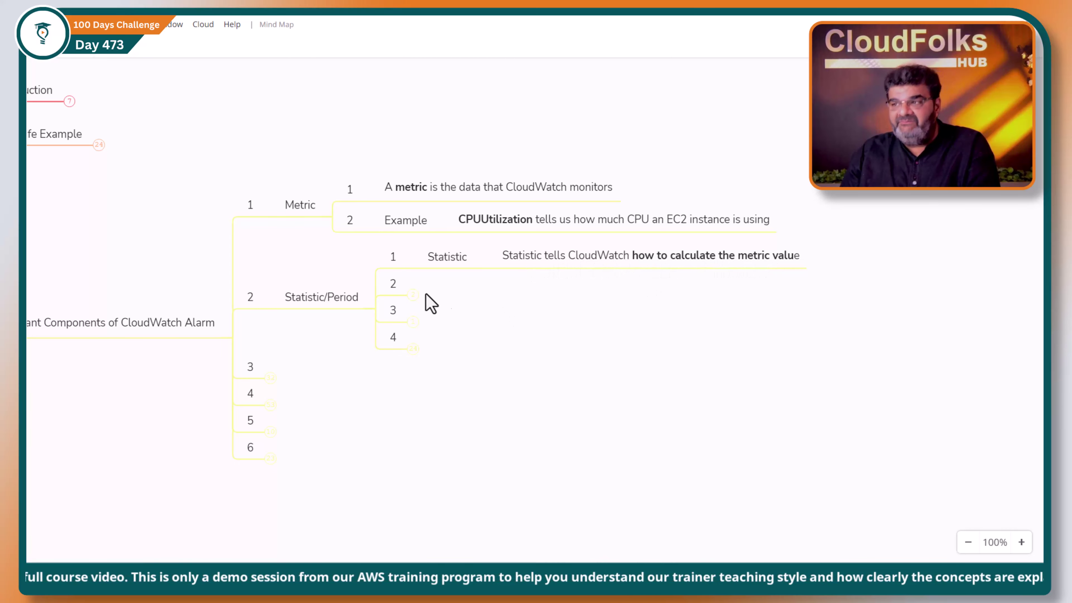
{"action": "left_click", "coordinate": [413, 296]}
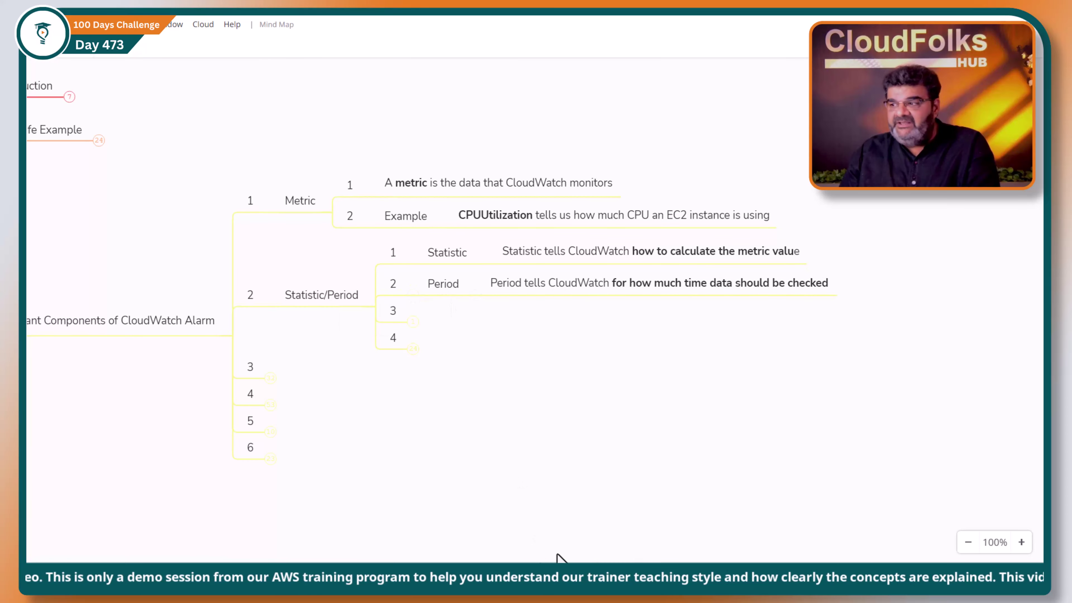
Switch to the alarm form and review the Statistic and Period options, keeping Average and 5 minutes
{"action": "left_click", "coordinate": [559, 580]}
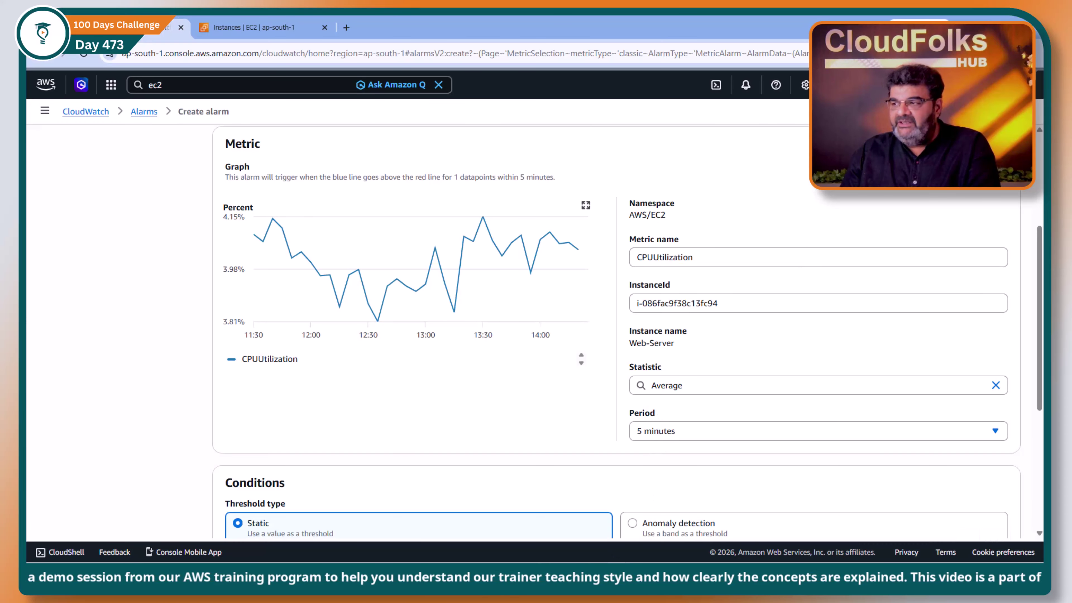
{"action": "key", "text": "alt+Tab"}
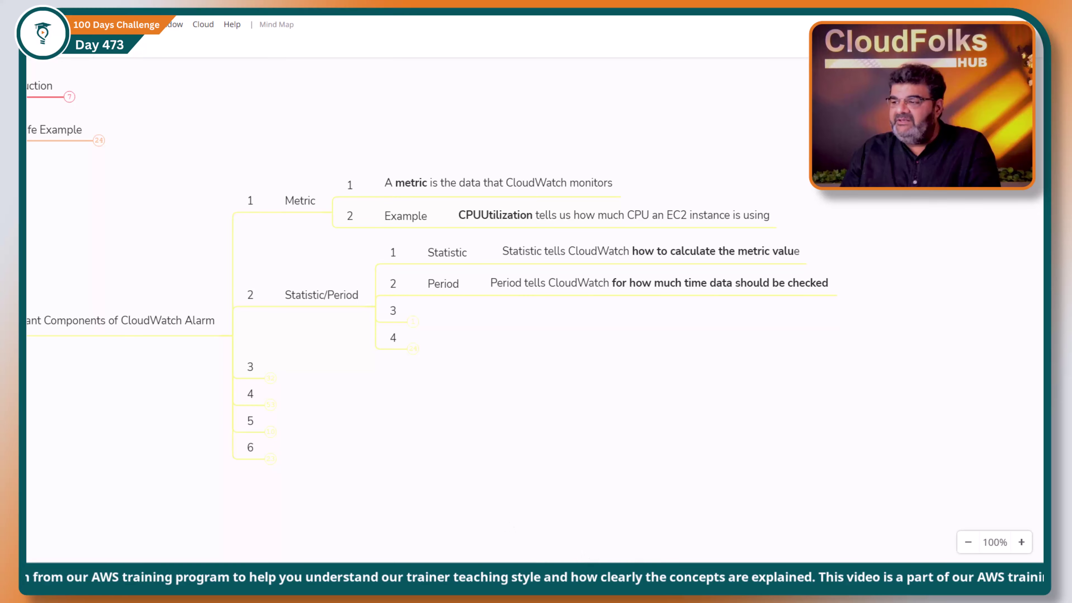
{"action": "key", "text": "alt+Tab"}
{"action": "left_click", "coordinate": [685, 386]}
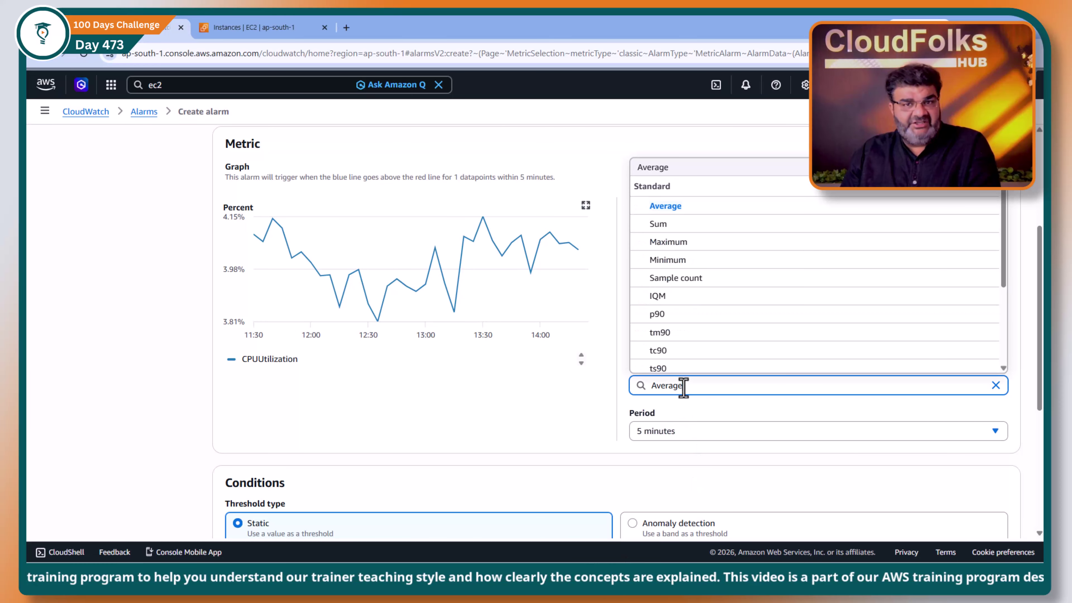
{"action": "left_click", "coordinate": [667, 413]}
{"action": "left_click", "coordinate": [672, 432]}
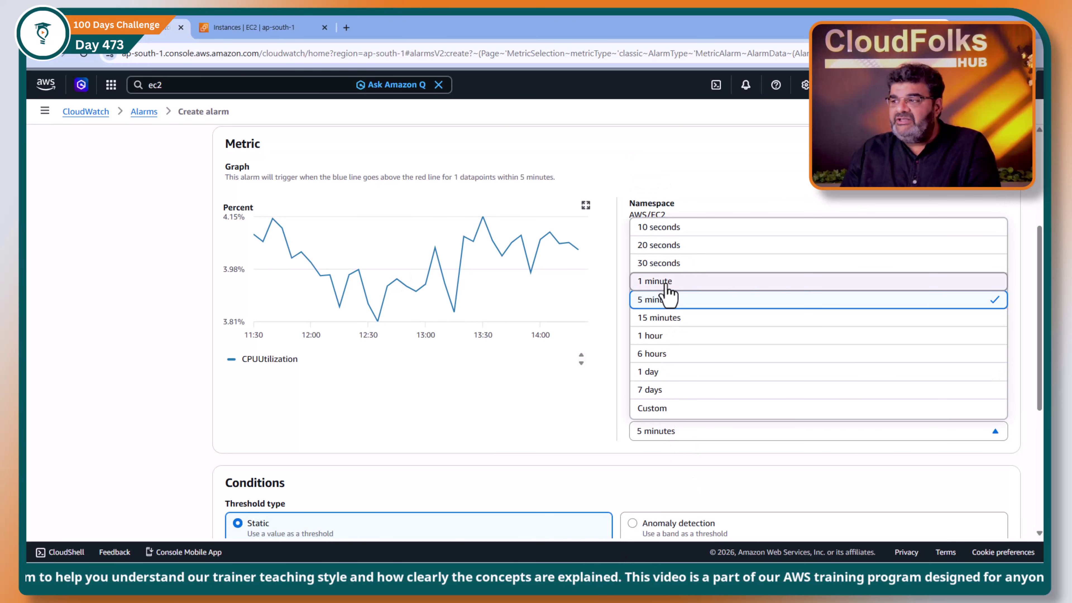
{"action": "left_click", "coordinate": [666, 301]}
In the mind map, reveal the third Statistic/Period point on Average with 5 minutes and compare it with the alarm form's settings
{"action": "key", "text": "alt+Tab"}
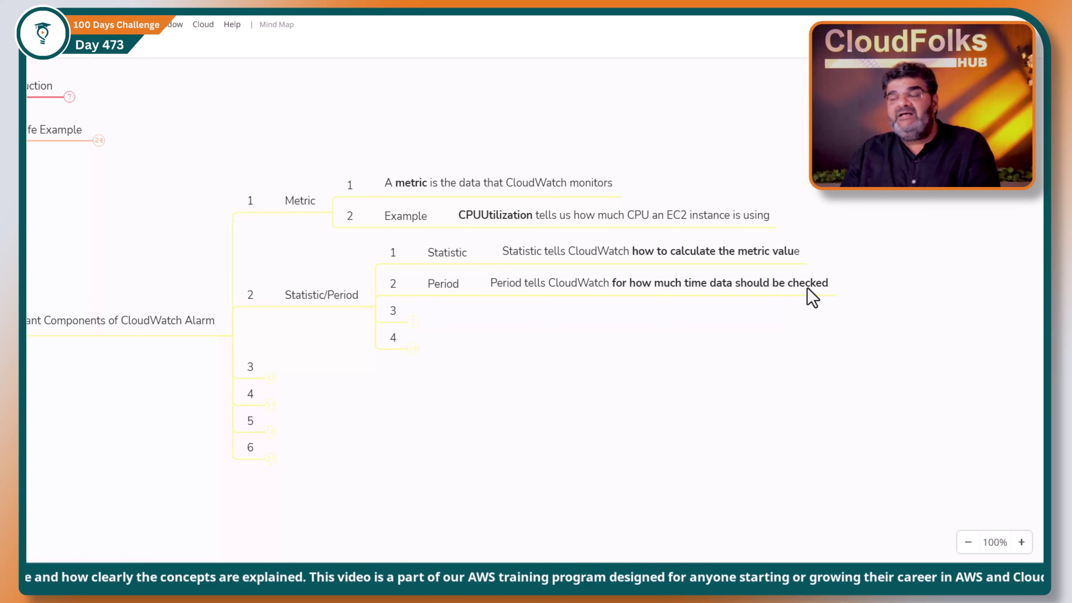
{"action": "left_click", "coordinate": [338, 319]}
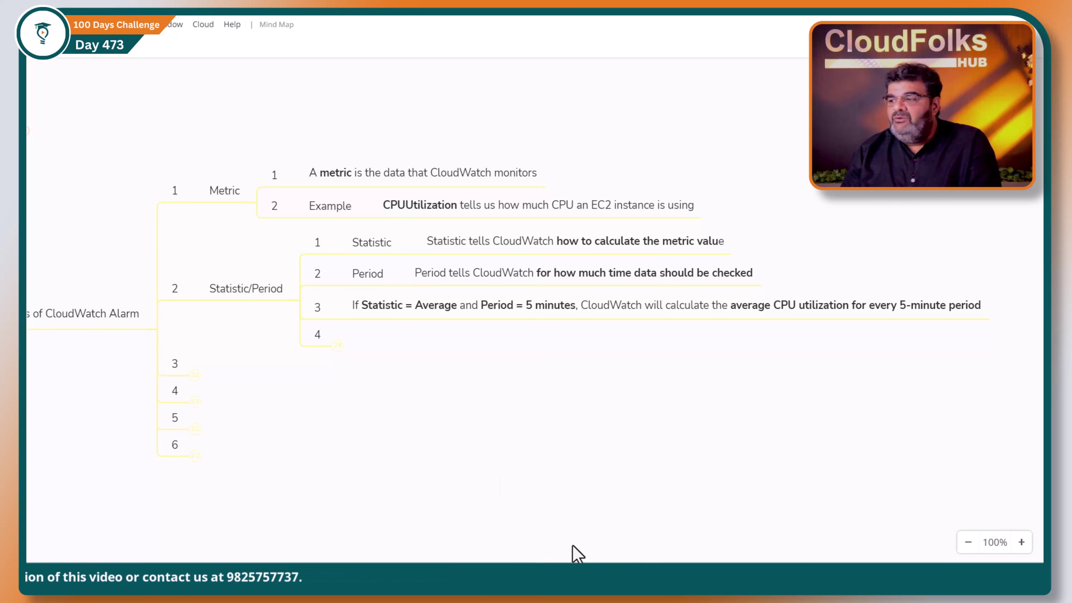
{"action": "left_click", "coordinate": [599, 503]}
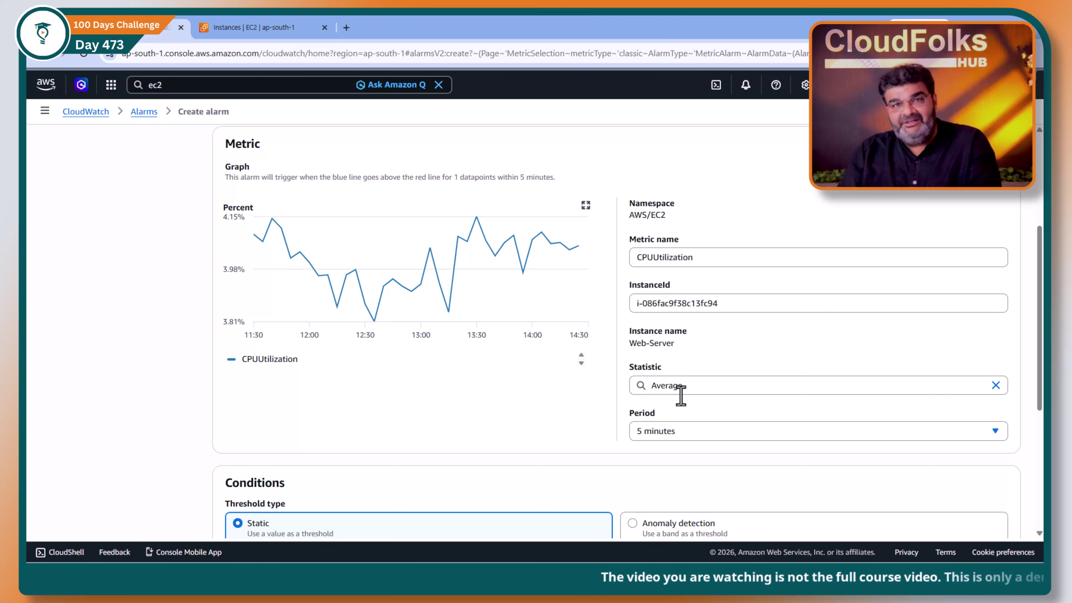
{"action": "key", "text": "alt+Tab"}
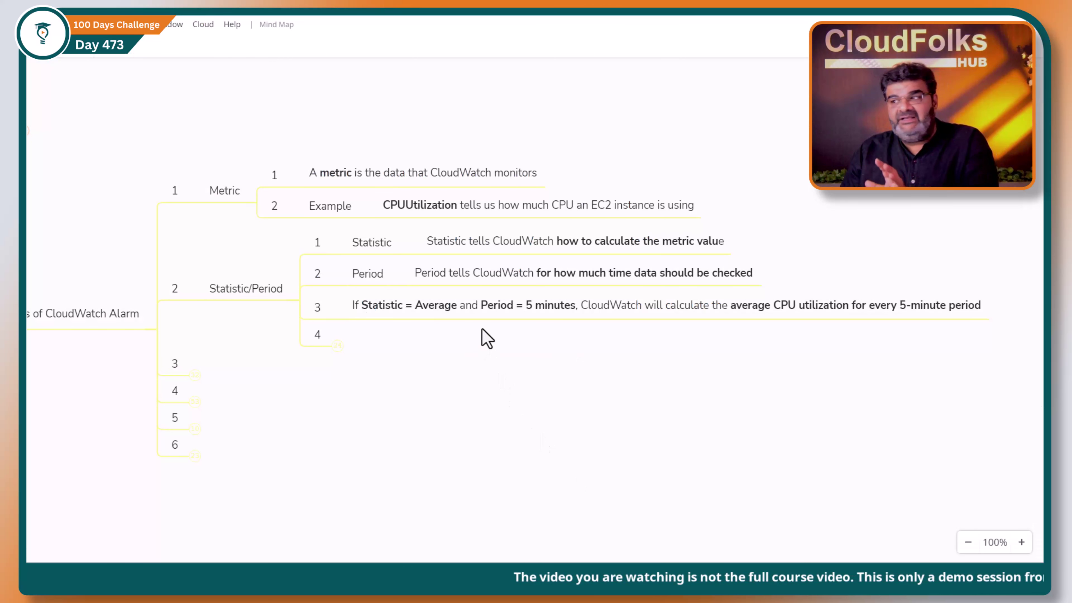
Expand the Average Calculation with Period example to show the five per-minute values and the complete average calculation
{"action": "left_click", "coordinate": [337, 348]}
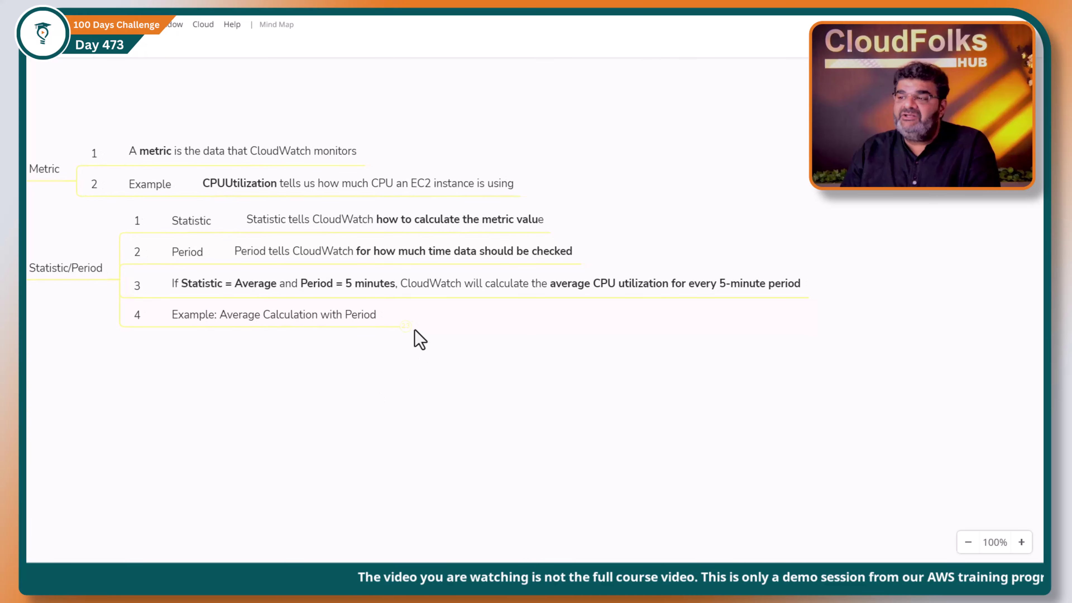
{"action": "left_click", "coordinate": [409, 338]}
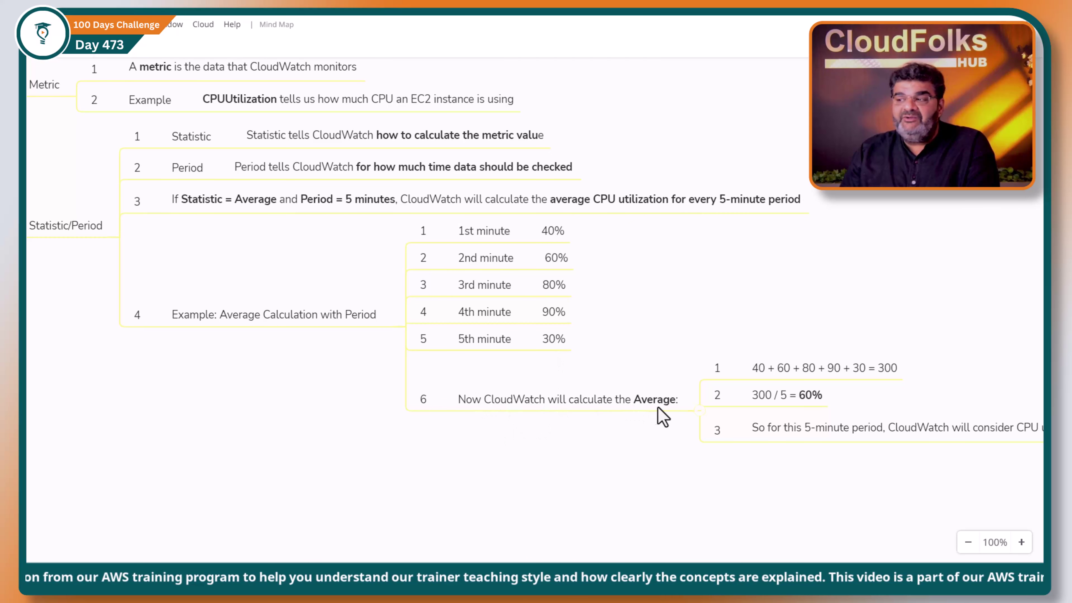
{"action": "key", "text": "alt+Tab"}
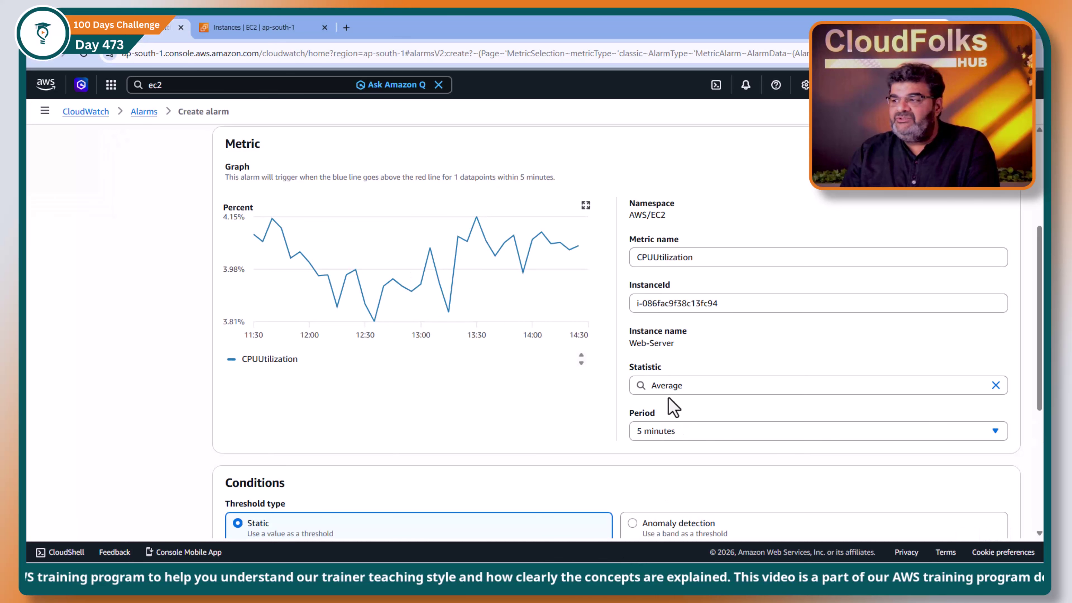
{"action": "left_click", "coordinate": [608, 576]}
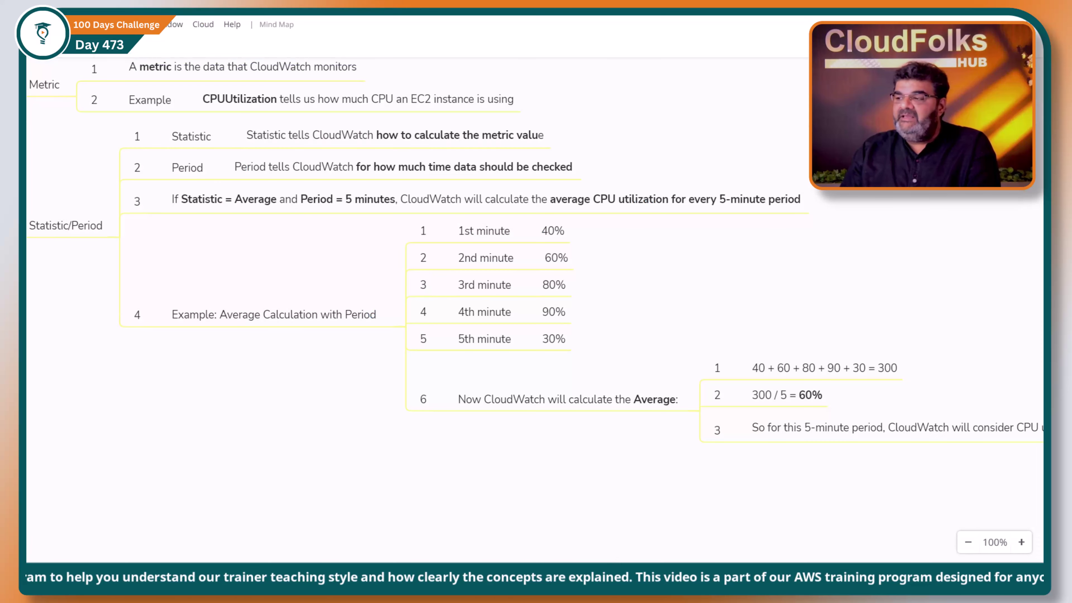
{"action": "left_click_drag", "start_coordinate": [619, 457], "coordinate": [499, 392]}
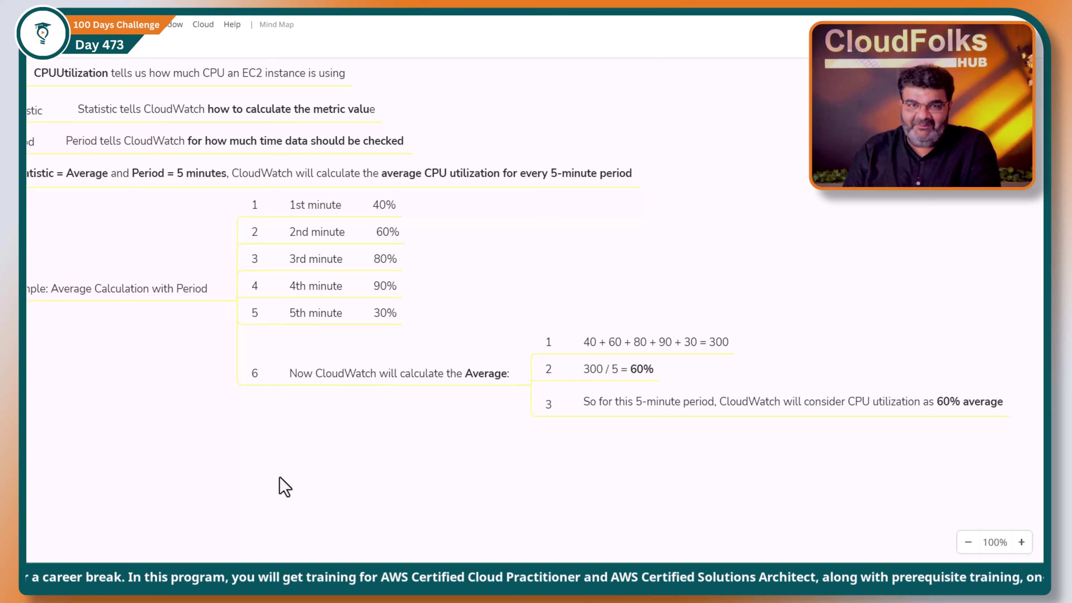
Return to the alarm form and review the list of available statistics, choosing Average again
{"action": "left_click_drag", "start_coordinate": [299, 471], "coordinate": [553, 492]}
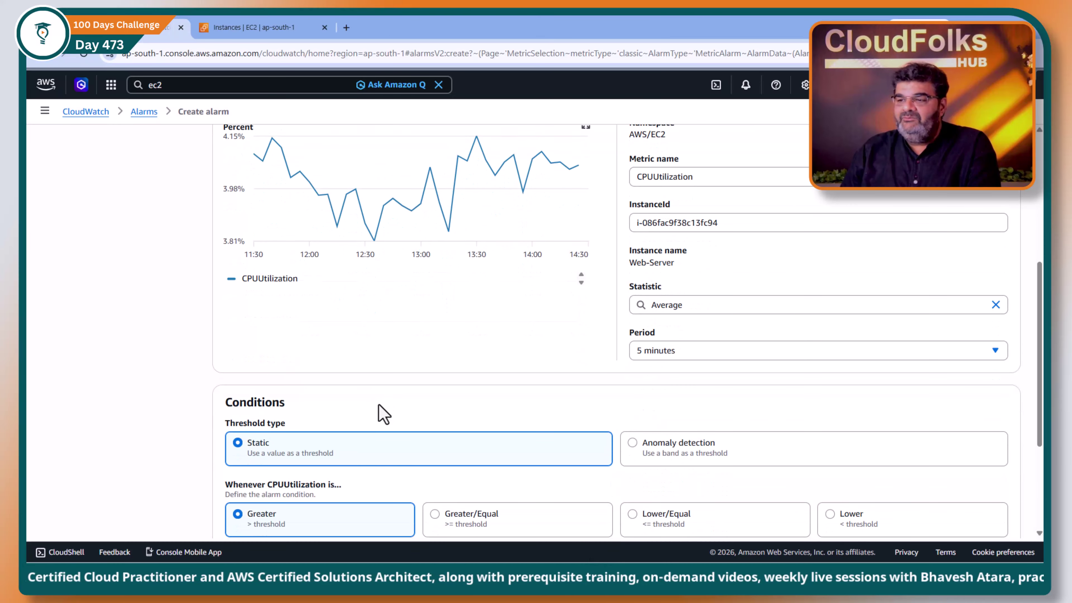
{"action": "scroll", "coordinate": [382, 413], "scroll_direction": "down", "scroll_amount": 2}
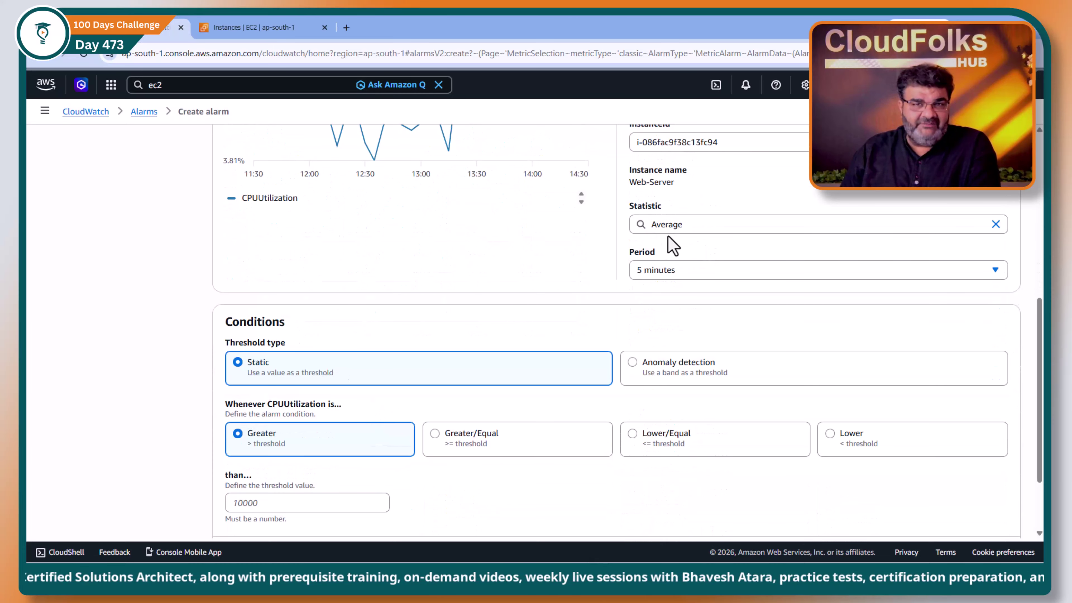
{"action": "left_click", "coordinate": [675, 225]}
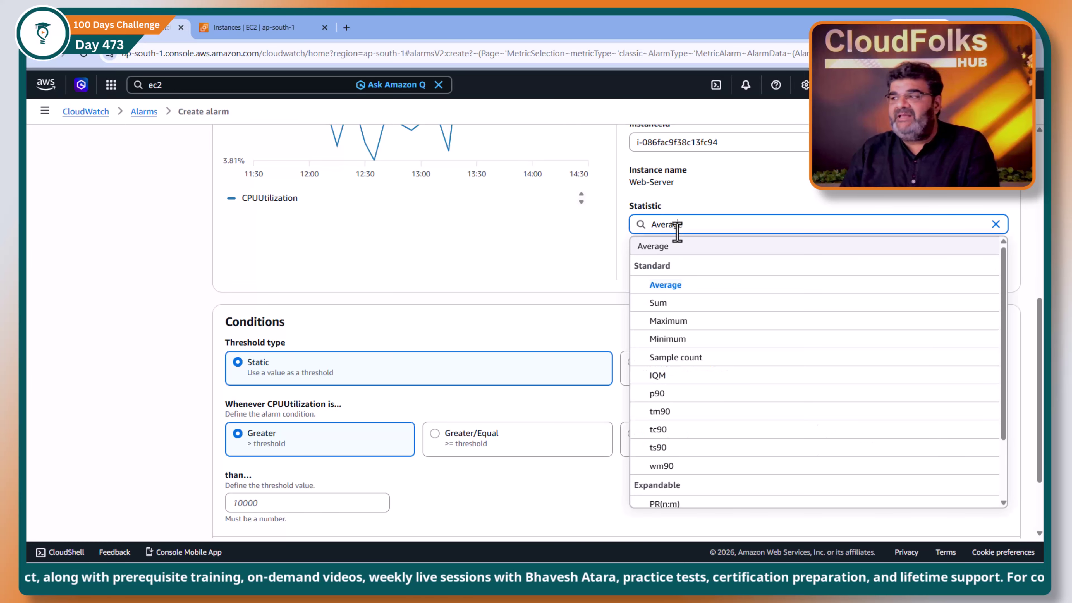
{"action": "left_click", "coordinate": [692, 247]}
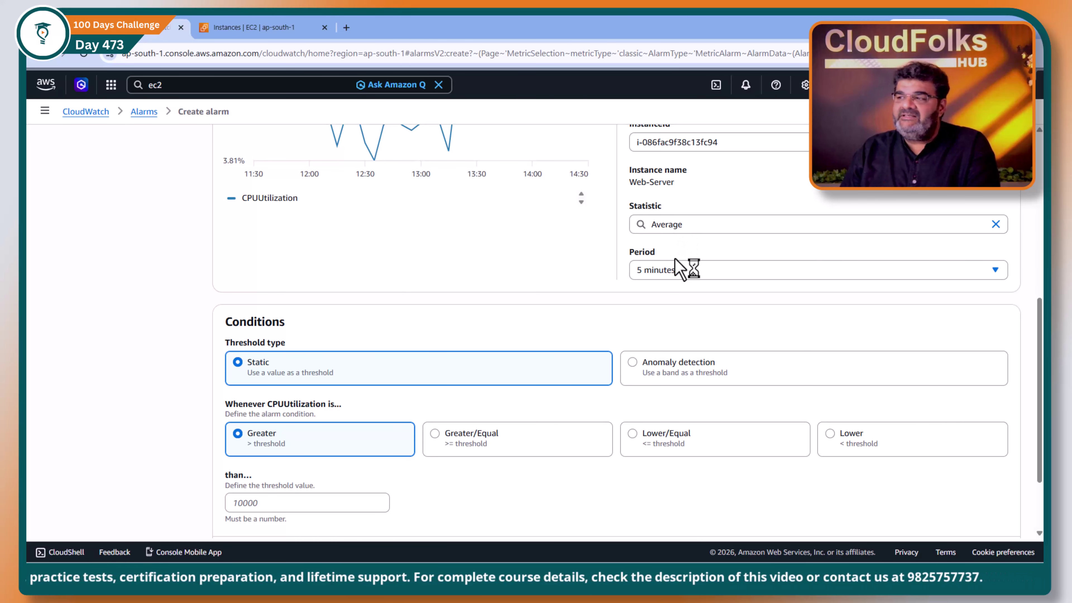
Choose Static as the threshold type in the alarm's Conditions section
{"action": "left_click_drag", "start_coordinate": [443, 328], "coordinate": [431, 271]}
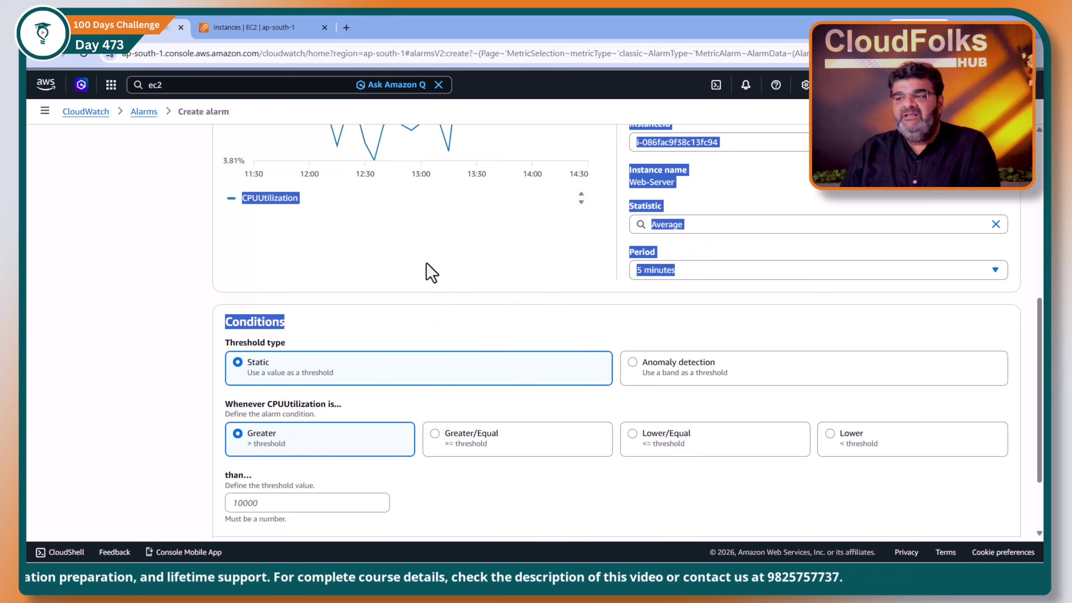
{"action": "scroll", "coordinate": [424, 266], "scroll_direction": "down", "scroll_amount": 1}
{"action": "left_click", "coordinate": [254, 302]}
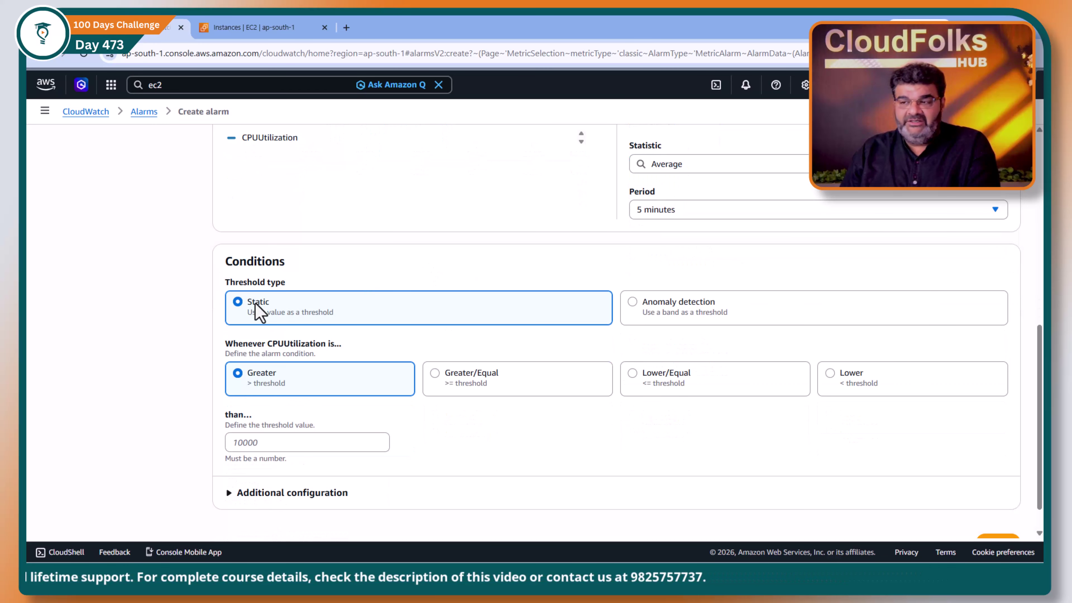
Switch to the mind map and expand the Threshold / Condition component to show the Threshold type and Condition definitions and the Static item
{"action": "key", "text": "alt+Tab"}
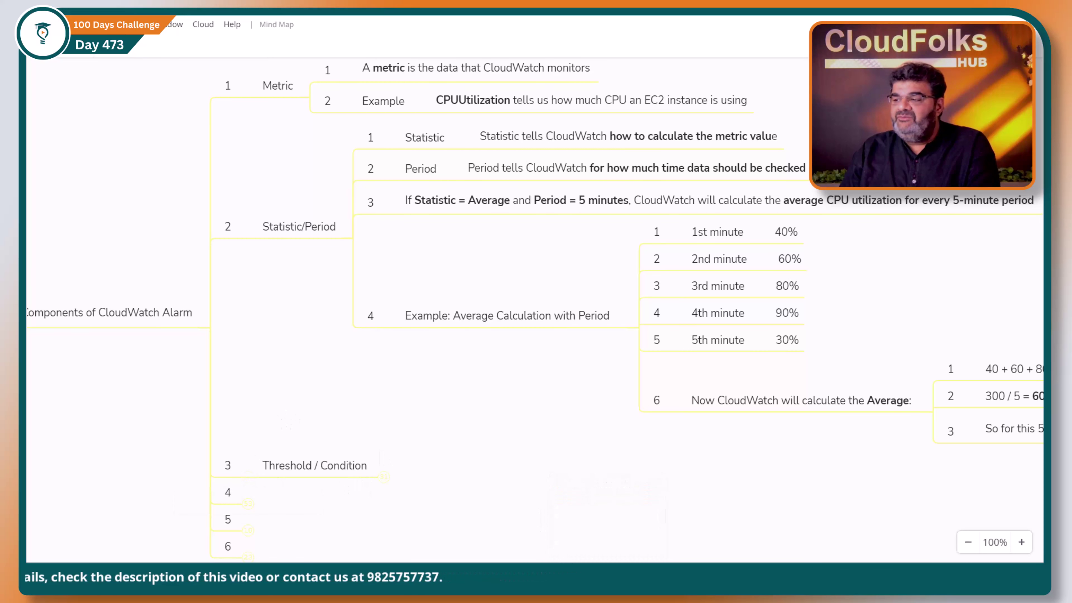
{"action": "key", "text": "alt+Tab"}
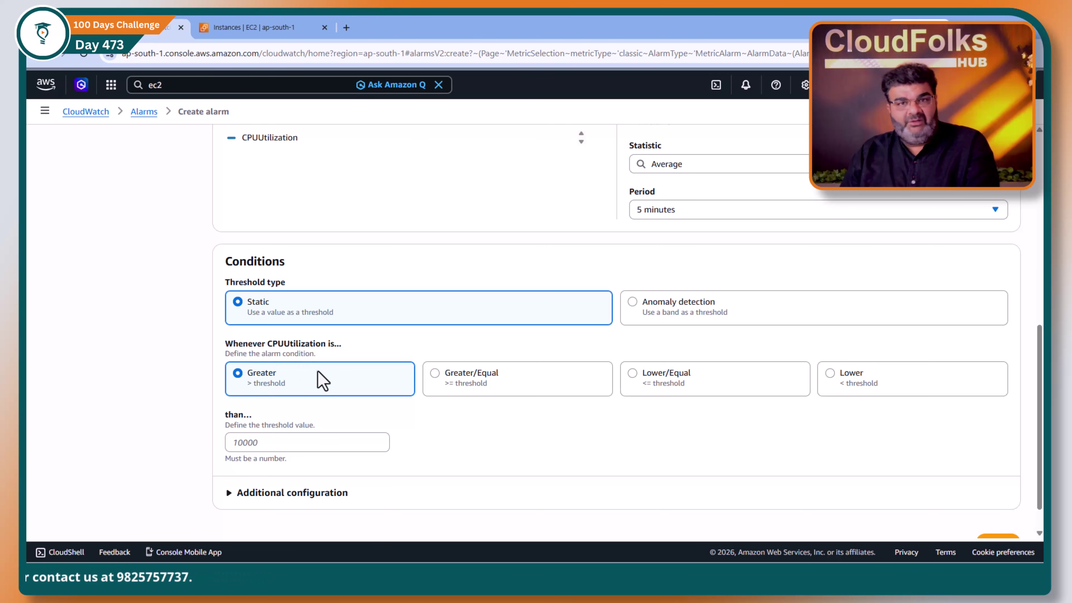
{"action": "key", "text": "alt+Tab"}
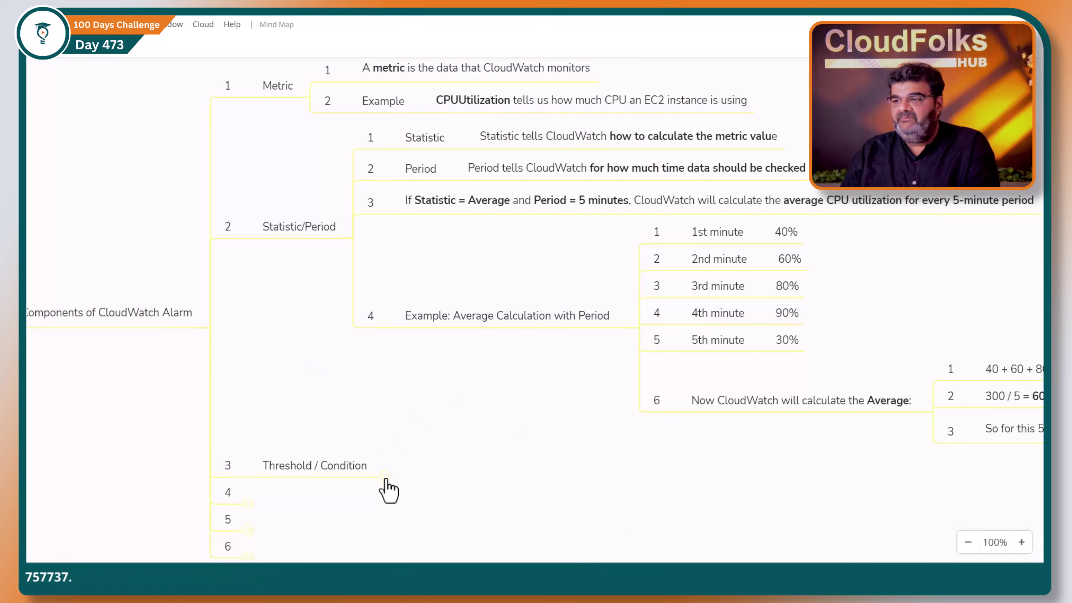
{"action": "left_click_drag", "start_coordinate": [586, 470], "coordinate": [541, 462]}
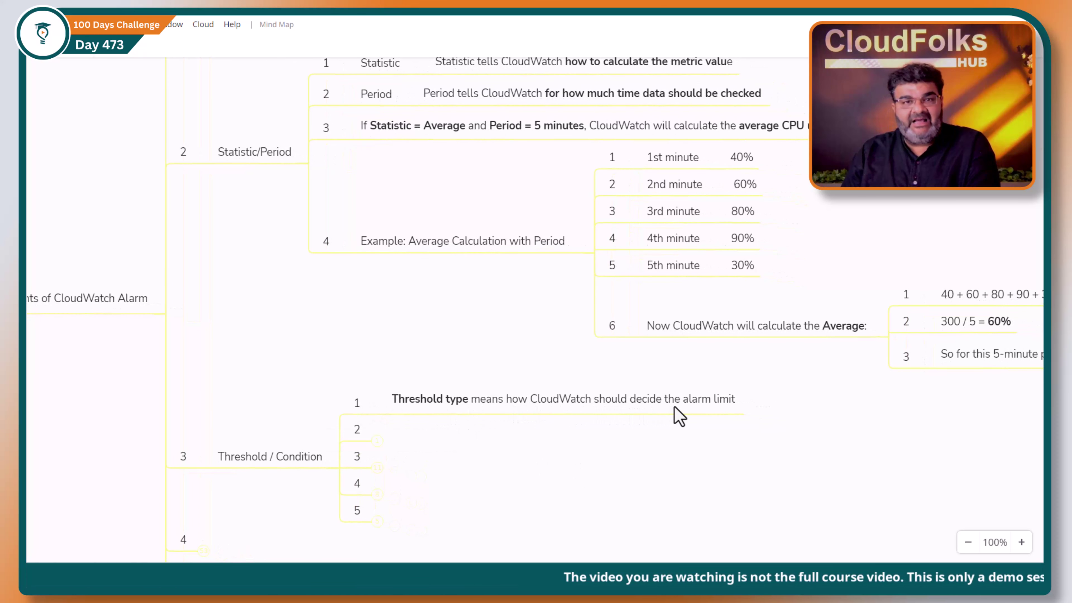
{"action": "left_click", "coordinate": [376, 440]}
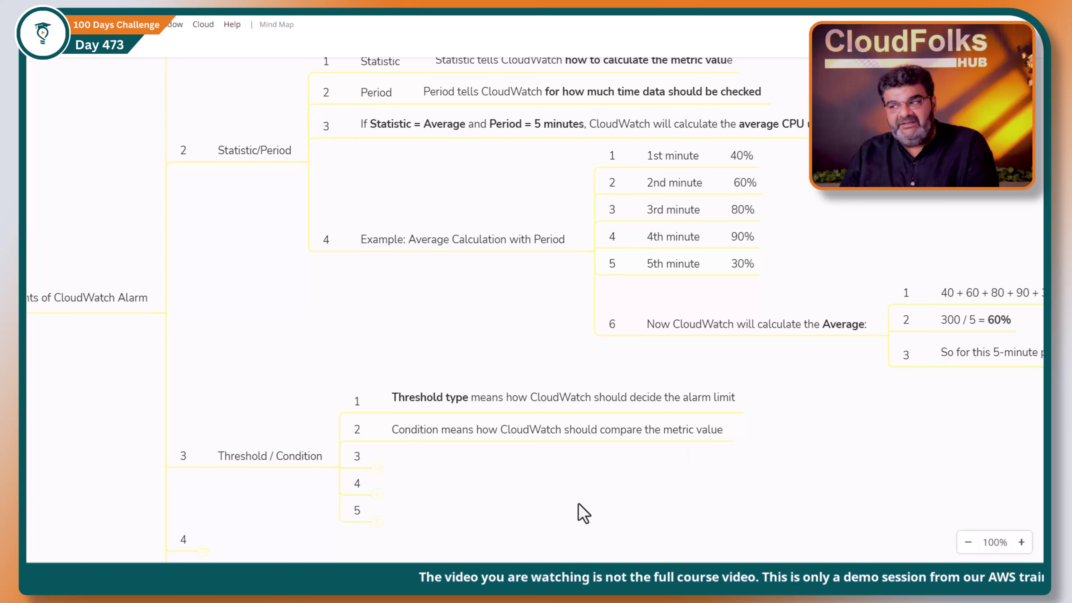
{"action": "left_click_drag", "start_coordinate": [539, 510], "coordinate": [438, 445]}
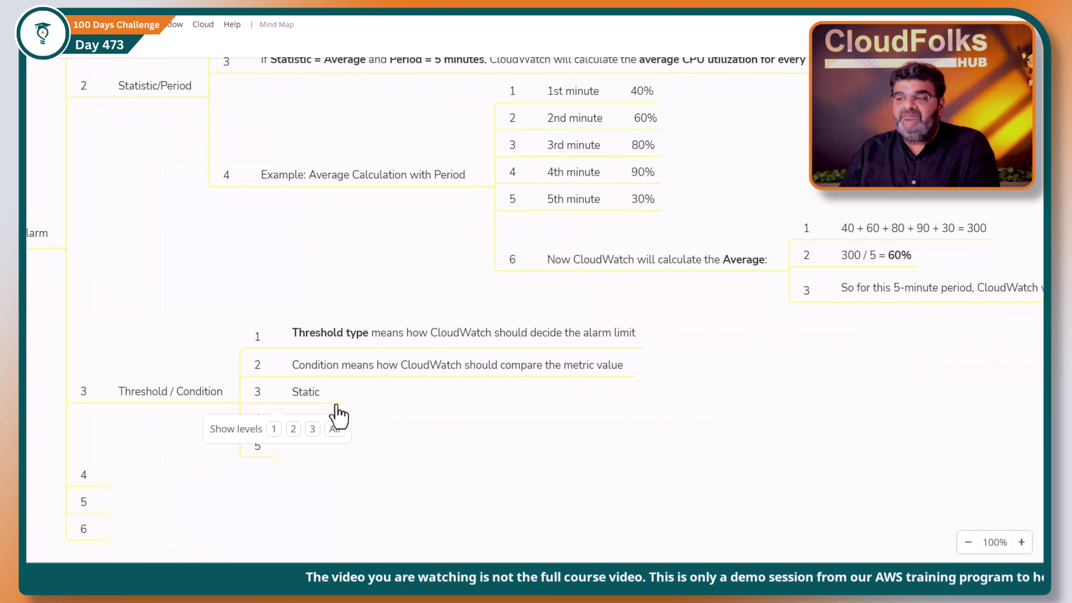
Relate the mind map's Static branch to the alarm form and expand its definition and CPUUtilization > 80% example
{"action": "left_click", "coordinate": [307, 393]}
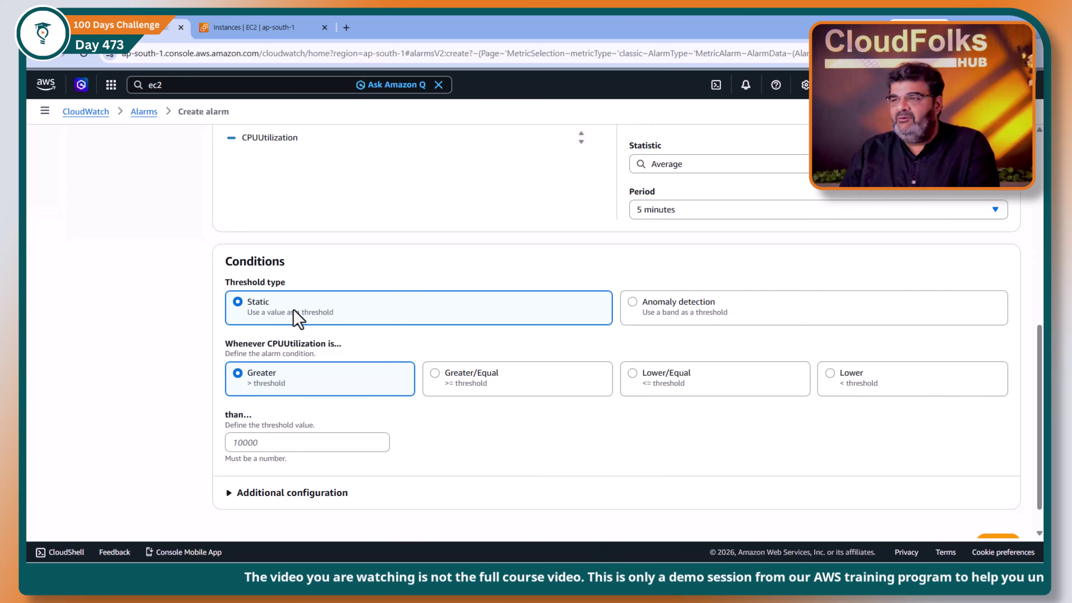
{"action": "key", "text": "alt+Tab"}
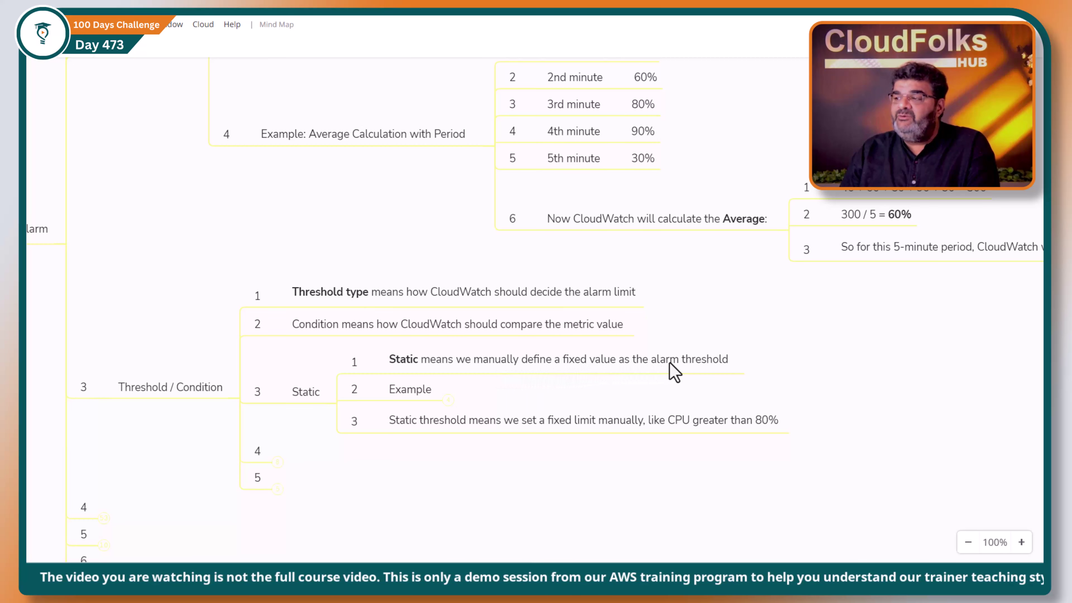
{"action": "left_click", "coordinate": [447, 400]}
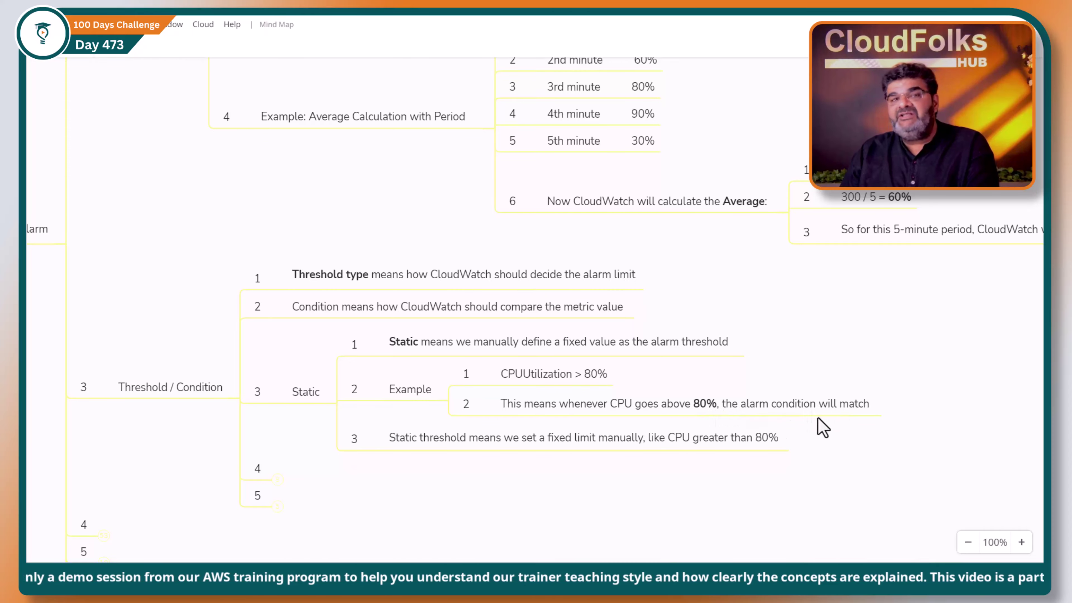
In the alarm form, set the static threshold to 80, trying the Lower condition before choosing Greater again
{"action": "key", "text": "alt+Tab"}
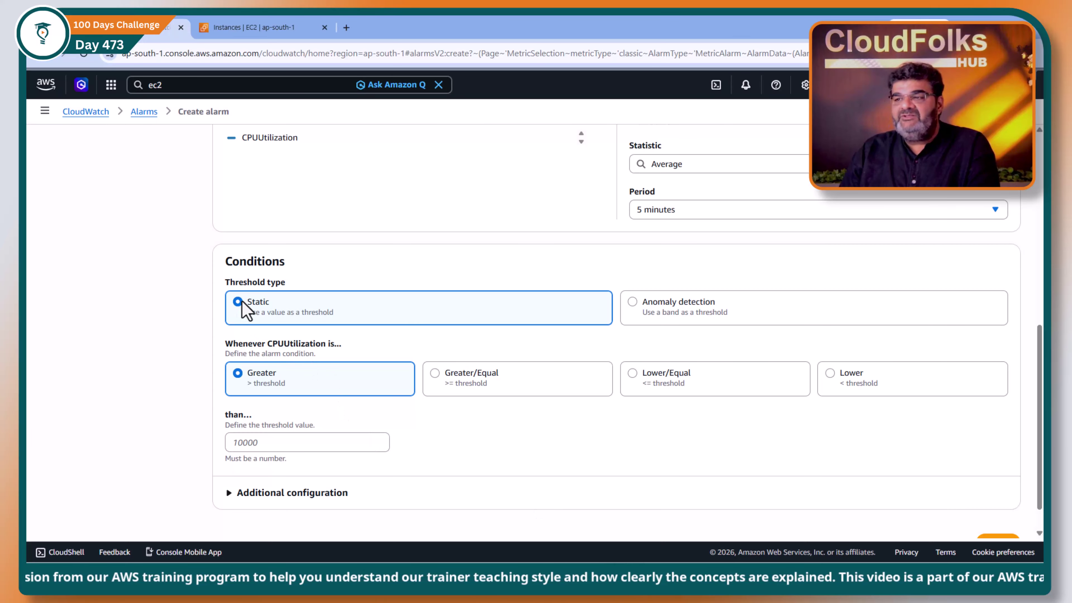
{"action": "left_click", "coordinate": [266, 443]}
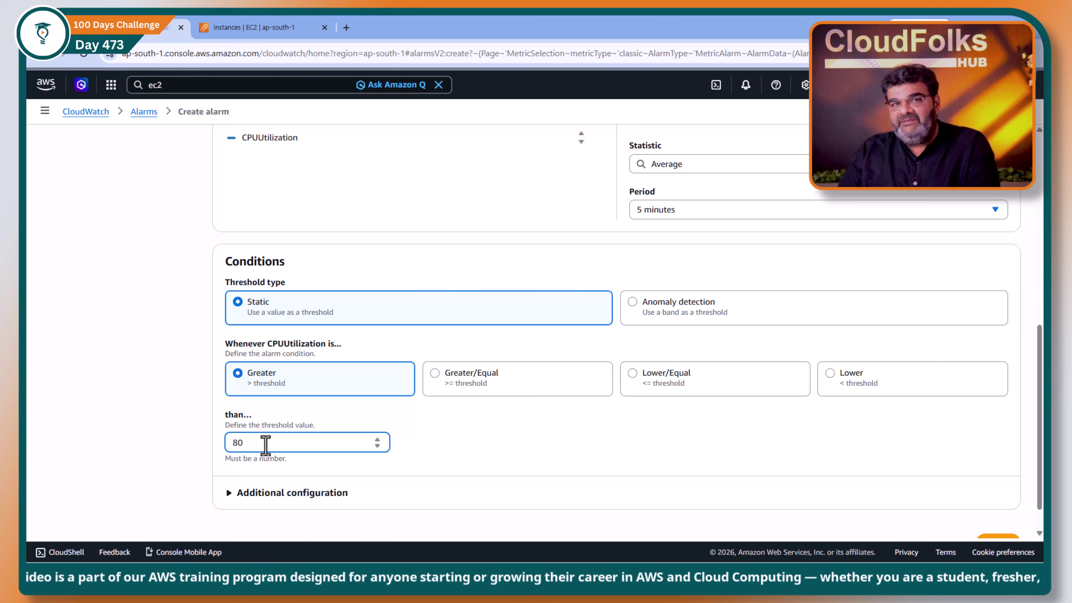
{"action": "left_click", "coordinate": [831, 374]}
{"action": "double_click", "coordinate": [300, 444]}
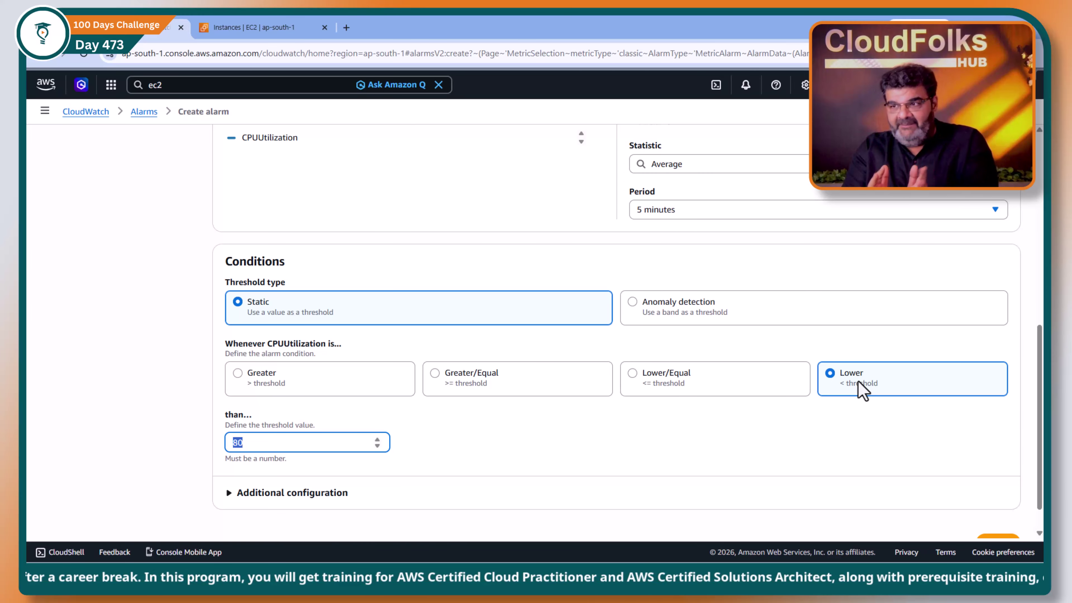
{"action": "left_click", "coordinate": [240, 390]}
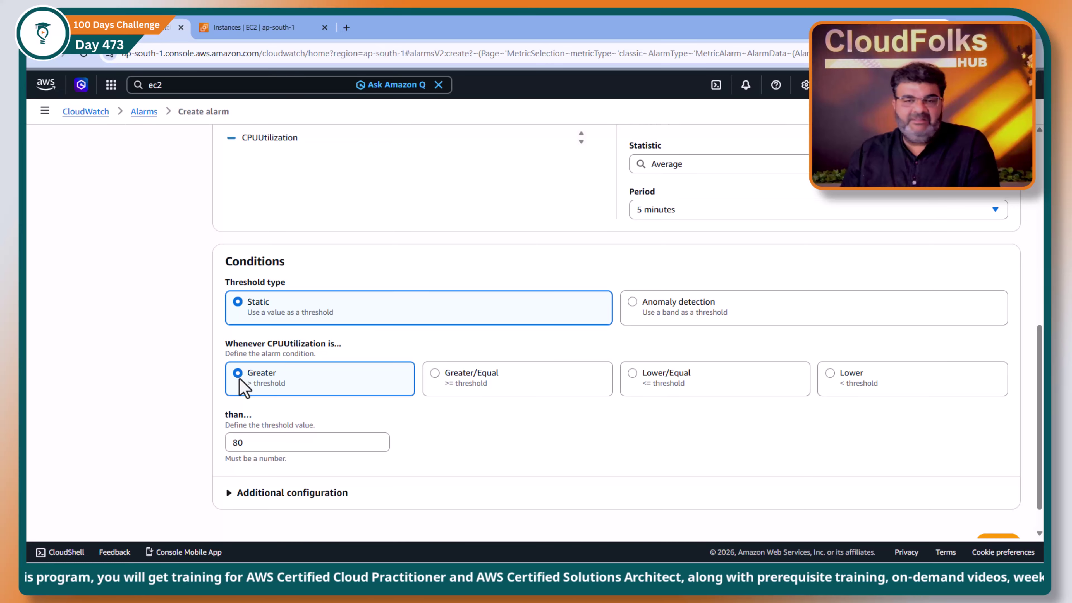
Change the threshold type to Anomaly detection, and expand the matching Anomaly Detection branch in the mind map
{"action": "left_click", "coordinate": [658, 306]}
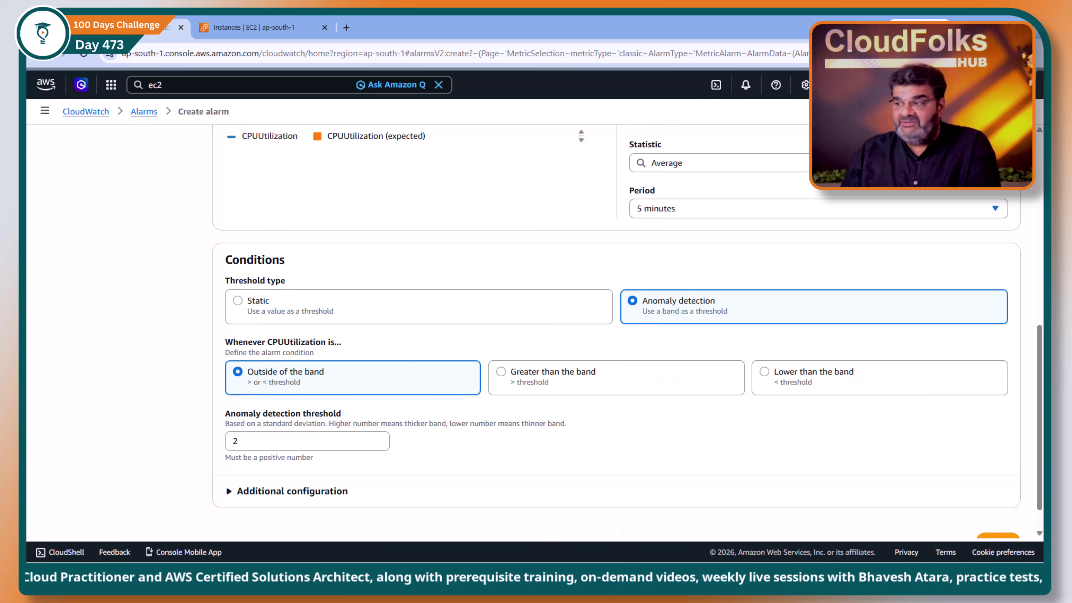
{"action": "key", "text": "alt+Tab"}
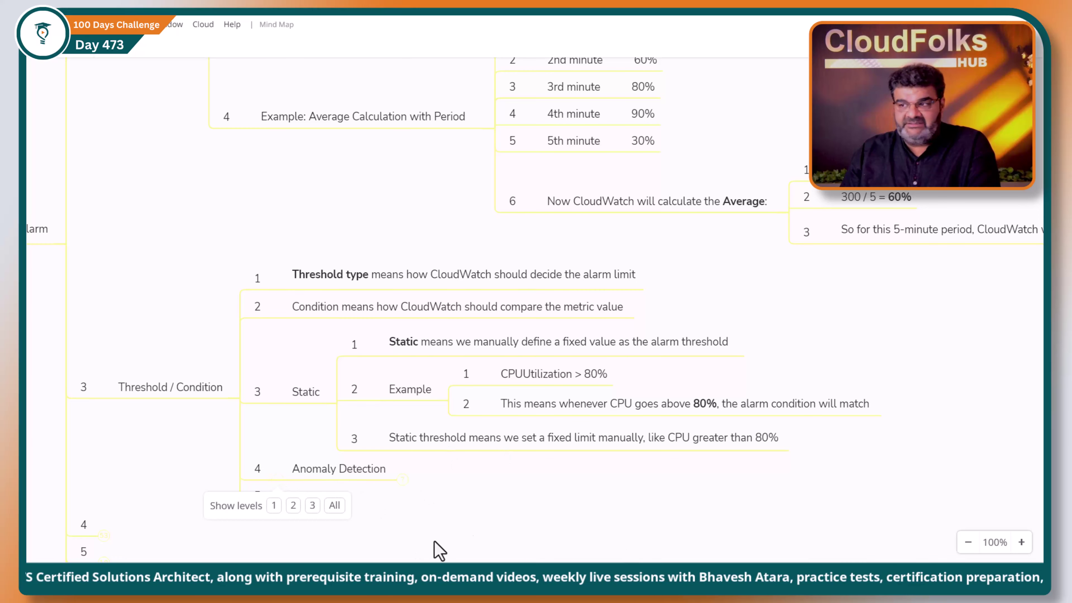
{"action": "scroll", "coordinate": [439, 507], "scroll_direction": "down", "scroll_amount": 2}
{"action": "left_click", "coordinate": [380, 390]}
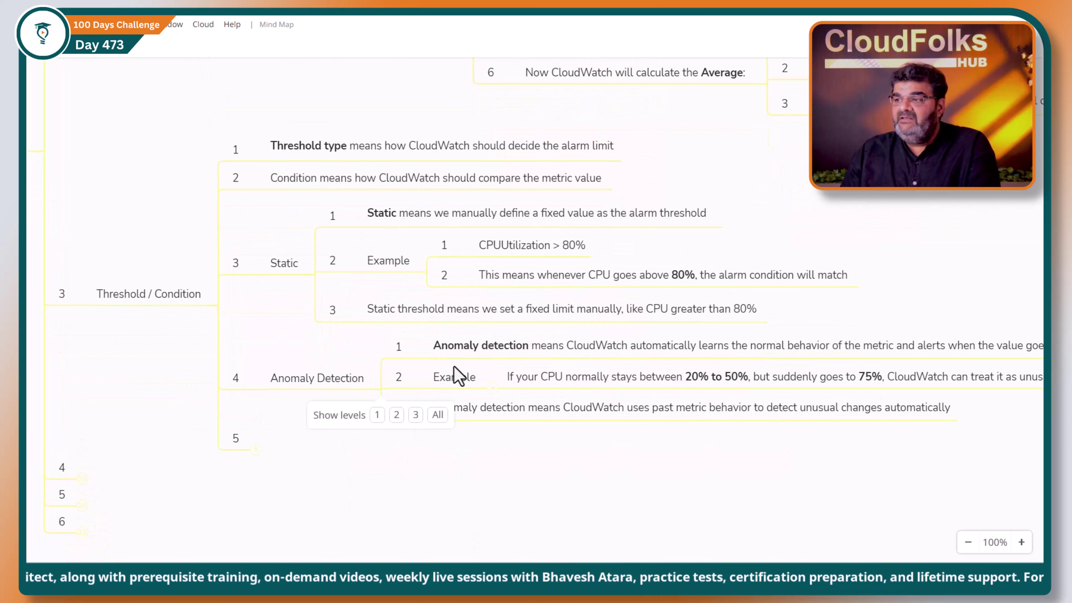
Review the mind map's Anomaly Detection definition and 20% to 50% CPU example alongside the alarm form's anomaly detection conditions
{"action": "scroll", "coordinate": [500, 378], "scroll_direction": "right", "scroll_amount": 3}
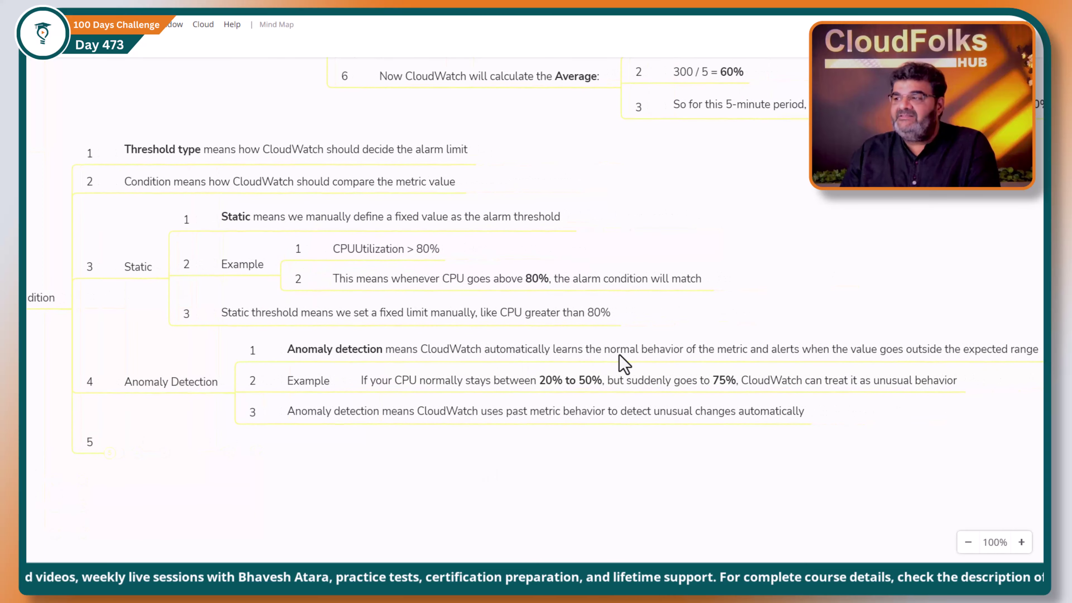
{"action": "left_click_drag", "start_coordinate": [643, 530], "coordinate": [551, 524]}
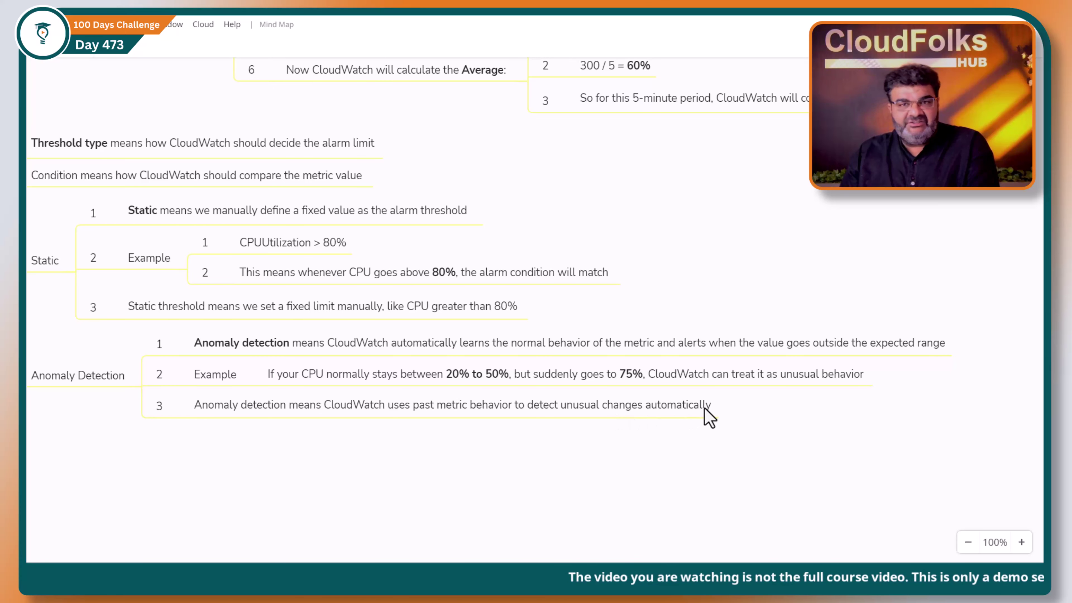
{"action": "key", "text": "alt+Tab"}
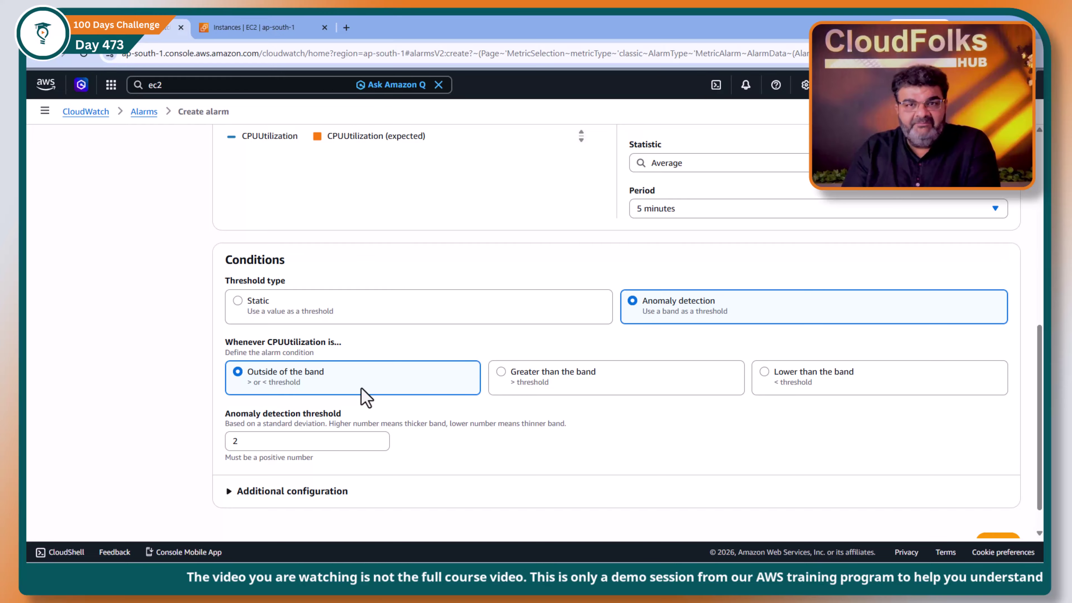
{"action": "left_click", "coordinate": [624, 578]}
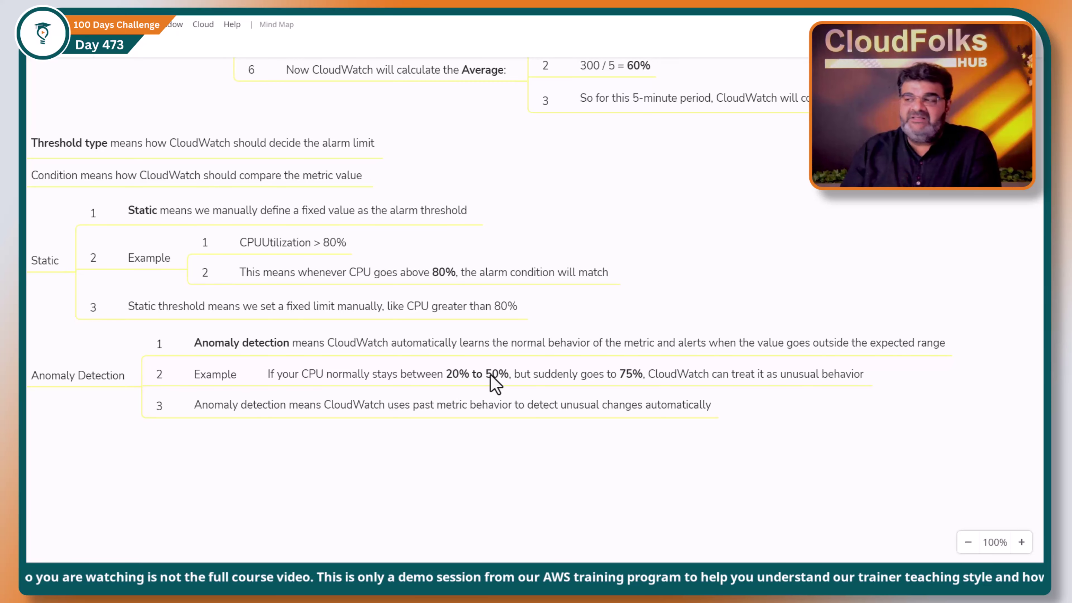
{"action": "left_click", "coordinate": [592, 579]}
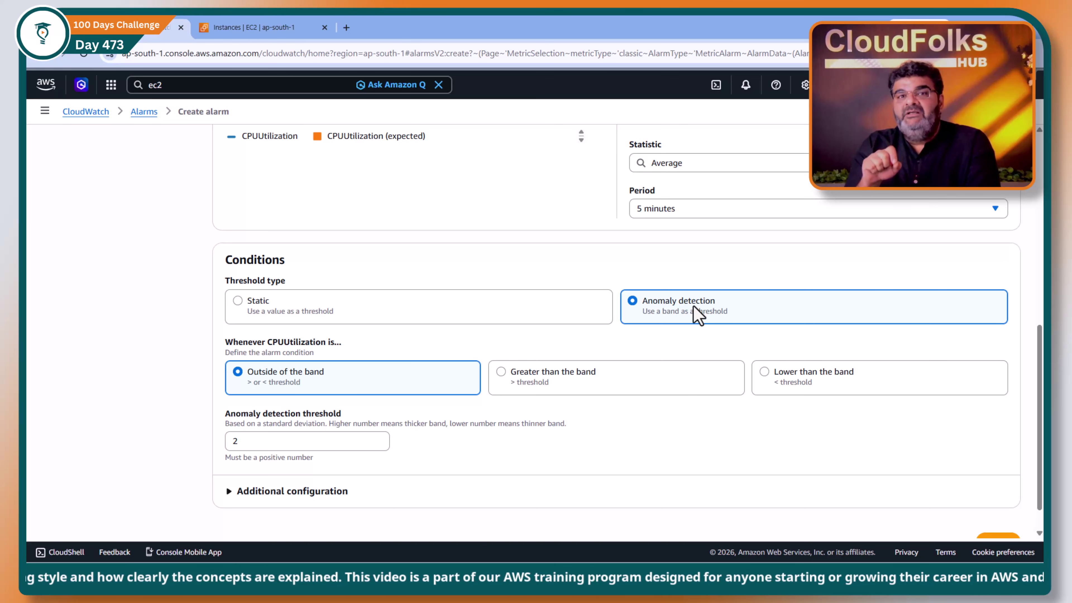
Compare the Static and Anomaly detection threshold types in the alarm form, expand the additional configuration, and choose Static
{"action": "left_click", "coordinate": [264, 312]}
{"action": "scroll", "coordinate": [401, 319], "scroll_direction": "down", "scroll_amount": 1}
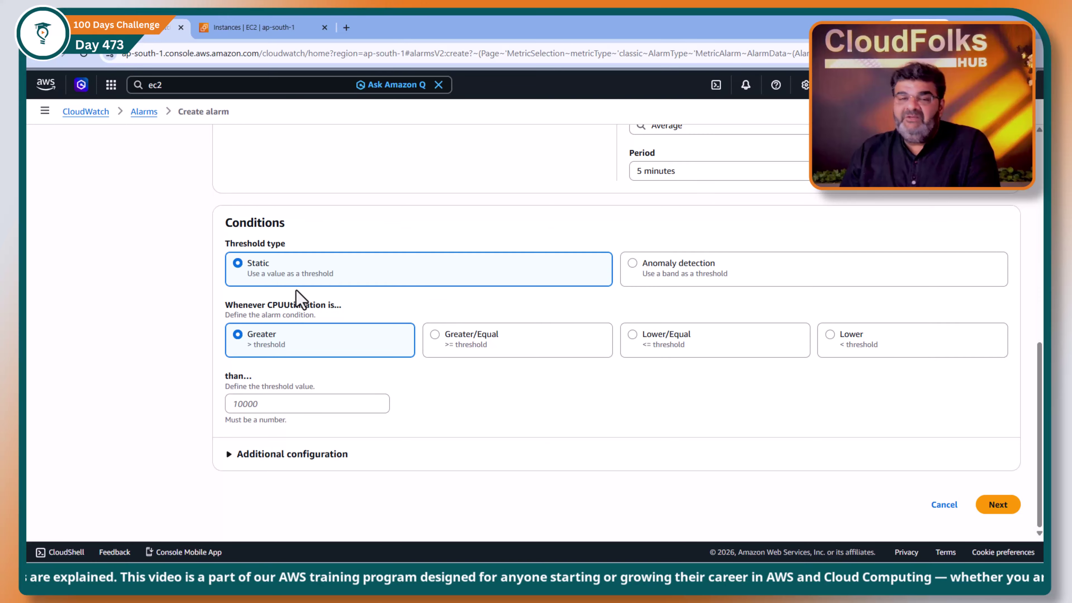
{"action": "left_click", "coordinate": [665, 265]}
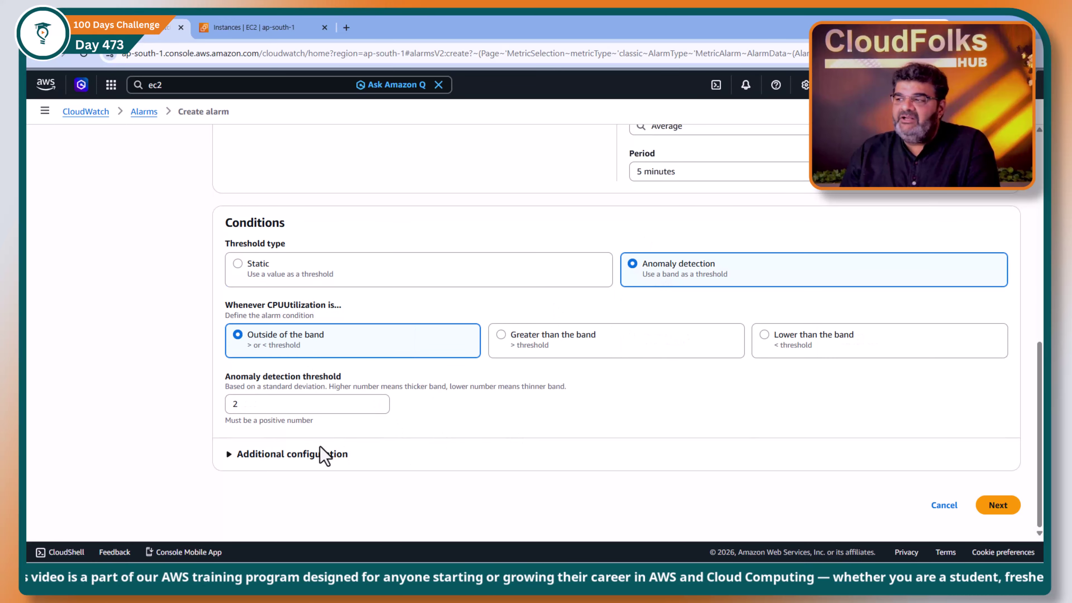
{"action": "left_click", "coordinate": [317, 455]}
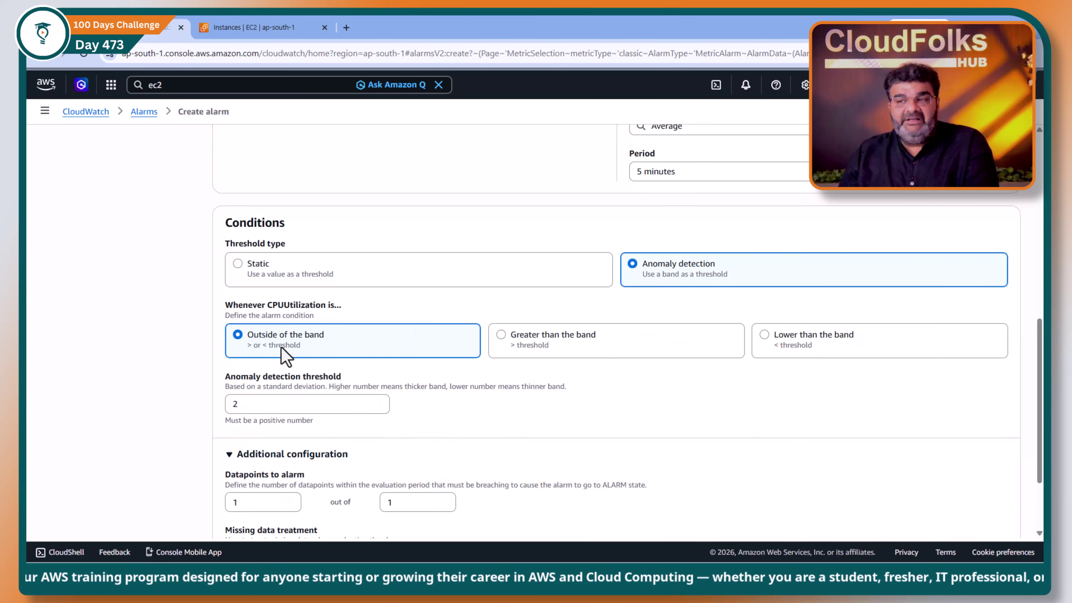
{"action": "left_click", "coordinate": [246, 272]}
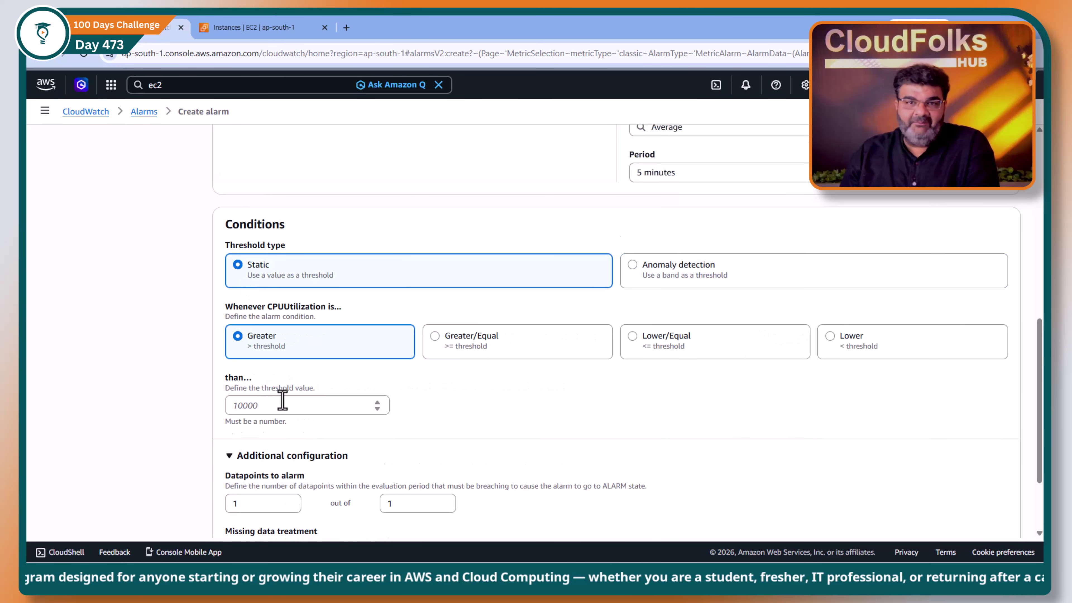
{"action": "scroll", "coordinate": [283, 400], "scroll_direction": "down", "scroll_amount": 2}
{"action": "scroll", "coordinate": [437, 317], "scroll_direction": "up", "scroll_amount": 2}
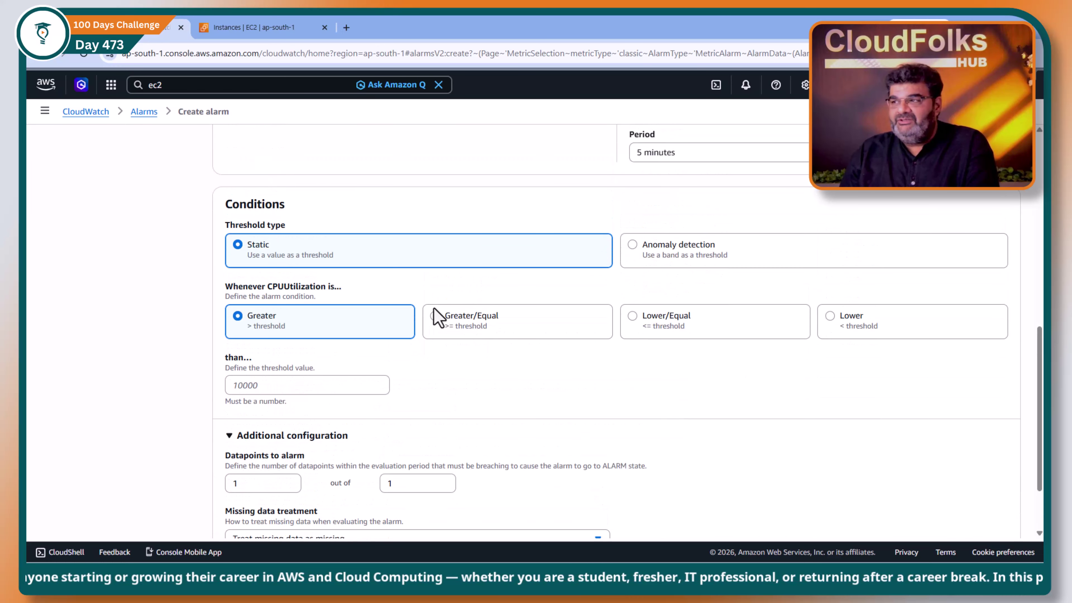
Review the metric's statistic and period, and set the static threshold for the Greater condition to 80
{"action": "scroll", "coordinate": [437, 317], "scroll_direction": "up", "scroll_amount": 4}
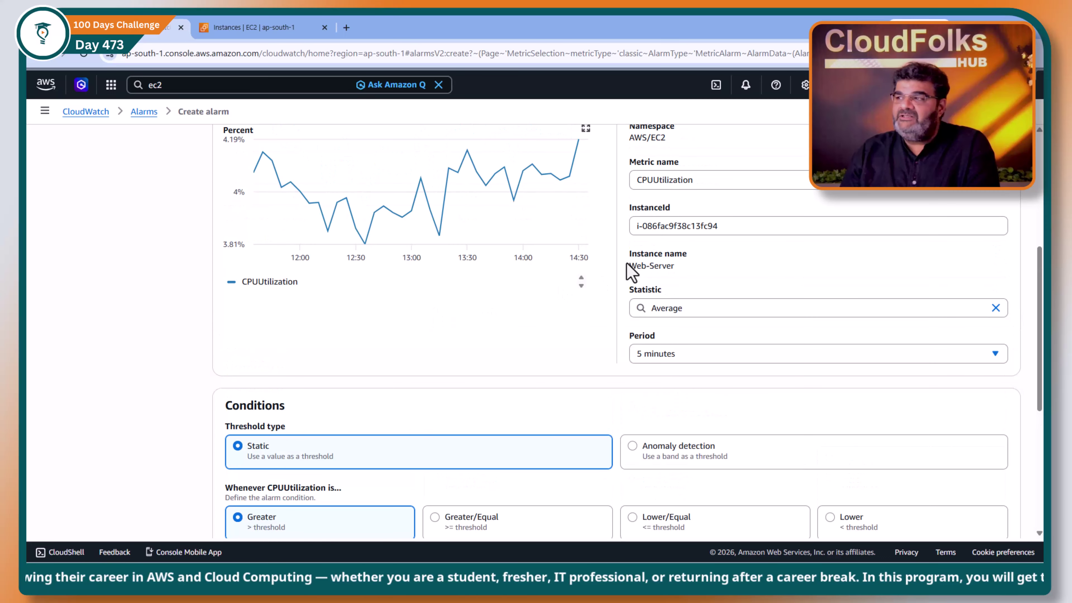
{"action": "scroll", "coordinate": [665, 273], "scroll_direction": "down", "scroll_amount": 1}
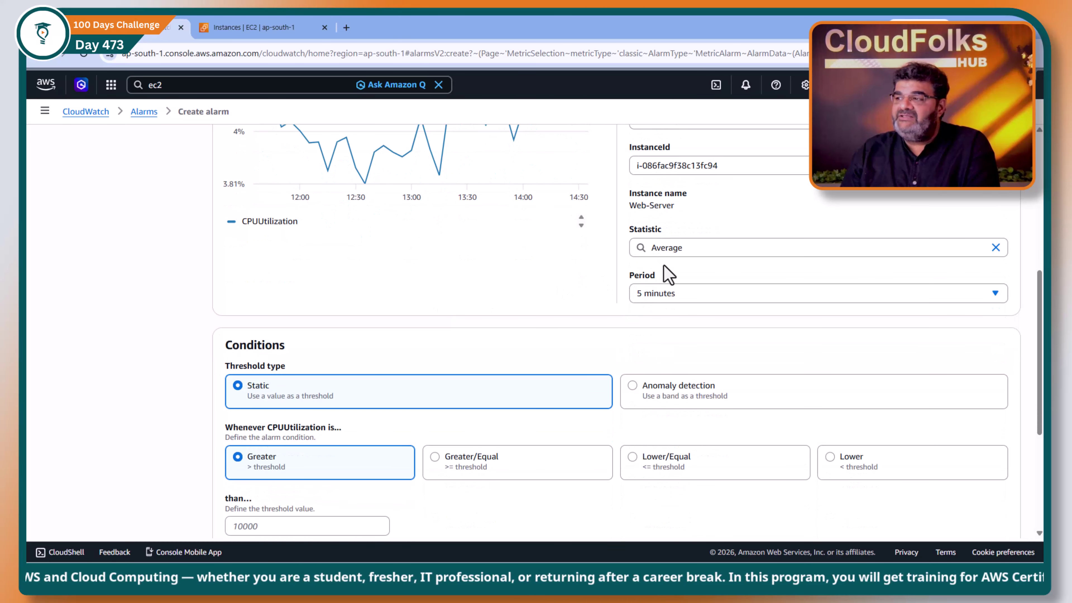
{"action": "scroll", "coordinate": [249, 368], "scroll_direction": "down", "scroll_amount": 1}
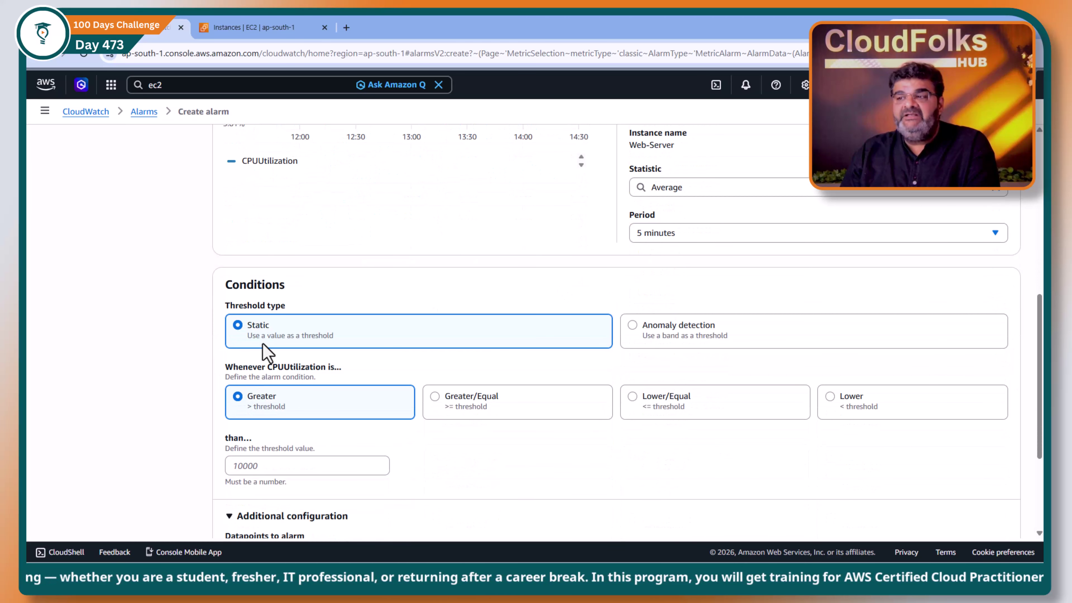
{"action": "scroll", "coordinate": [268, 359], "scroll_direction": "down", "scroll_amount": 1}
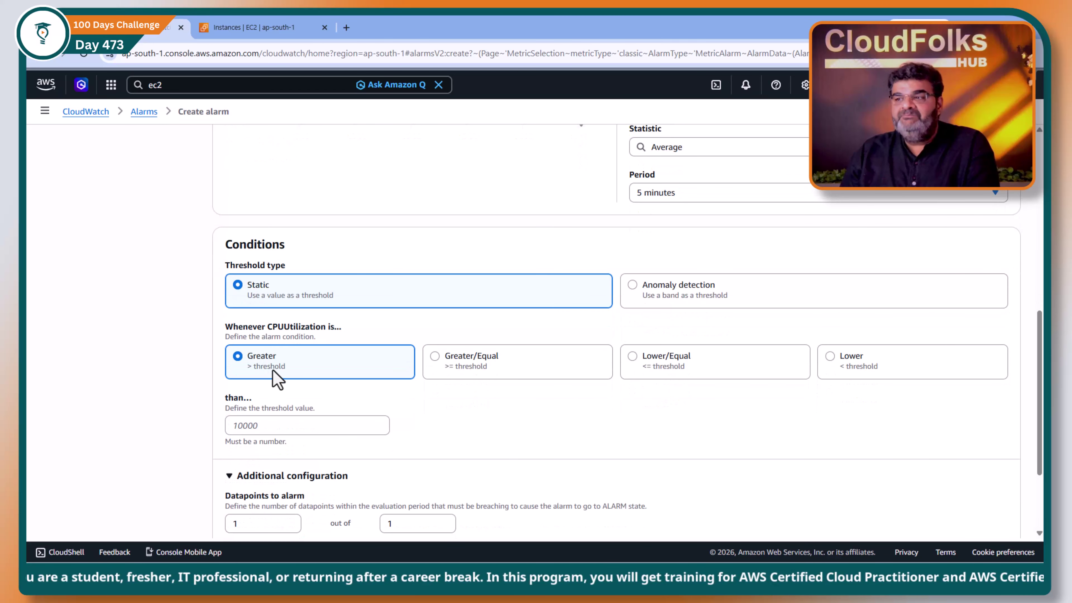
{"action": "left_click", "coordinate": [270, 424]}
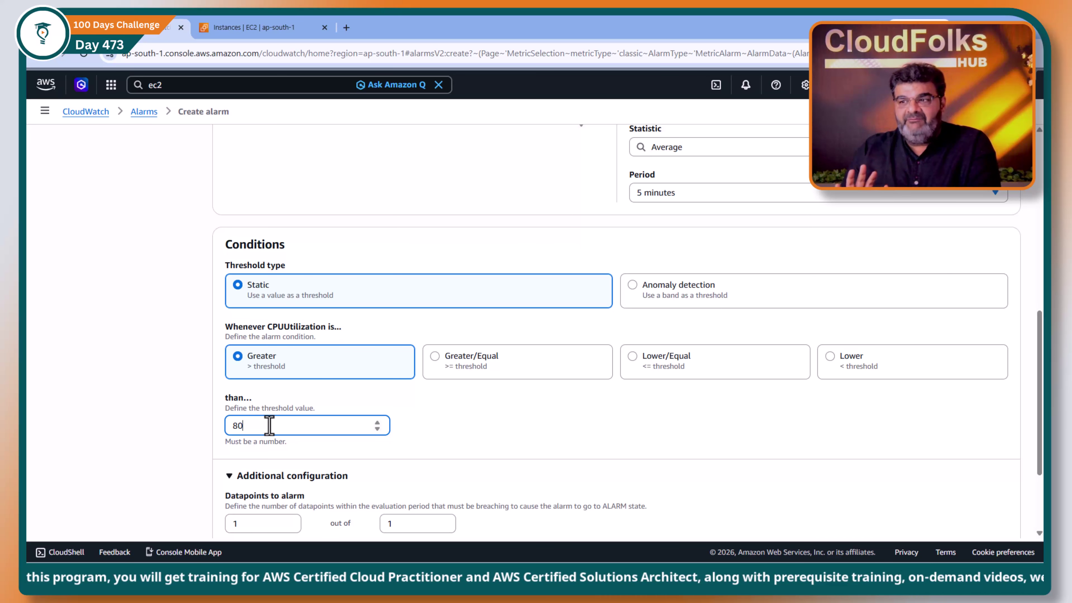
{"action": "scroll", "coordinate": [269, 425], "scroll_direction": "down", "scroll_amount": 2}
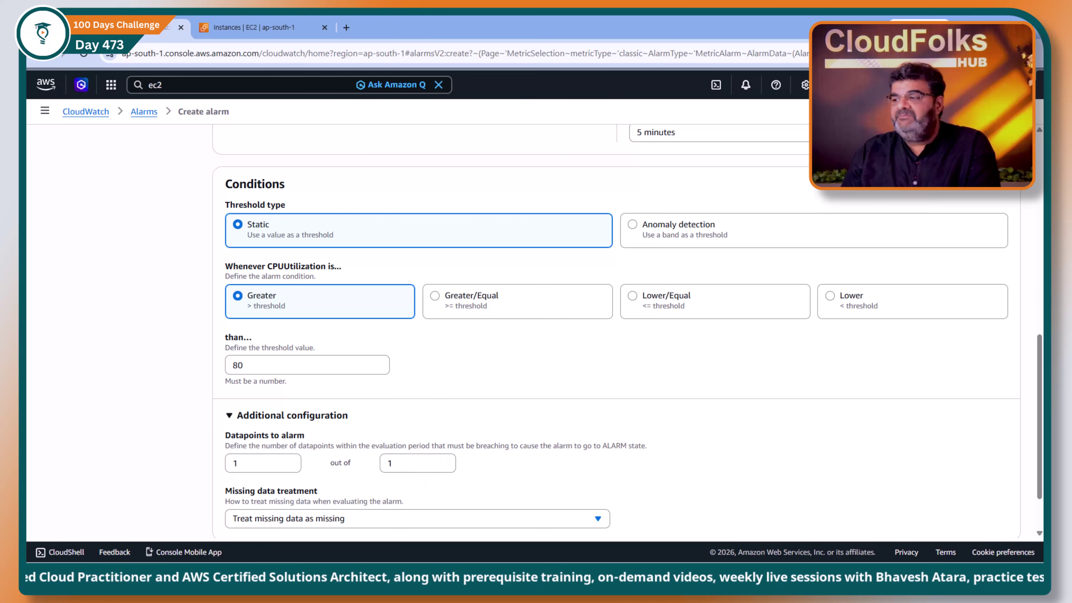
Switch to the mind map and expand the Threshold / Condition component's Example branch with its CPU utilization greater than 80% items
{"action": "key", "text": "alt+Tab"}
{"action": "scroll", "coordinate": [233, 457], "scroll_direction": "left", "scroll_amount": 5}
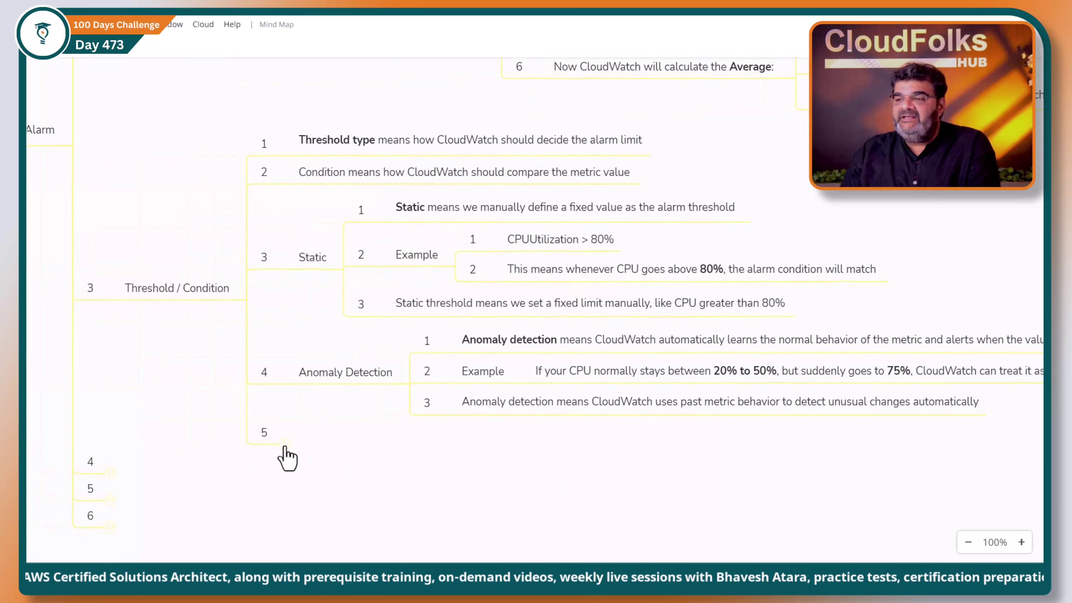
{"action": "left_click", "coordinate": [284, 443]}
{"action": "left_click", "coordinate": [355, 445]}
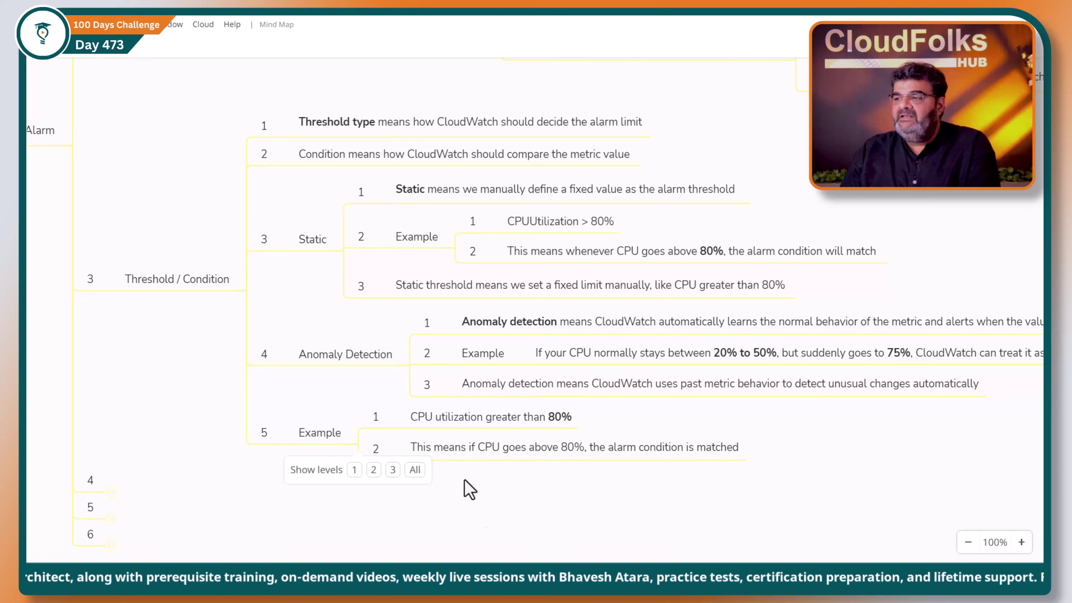
{"action": "left_click_drag", "start_coordinate": [196, 497], "coordinate": [217, 437]}
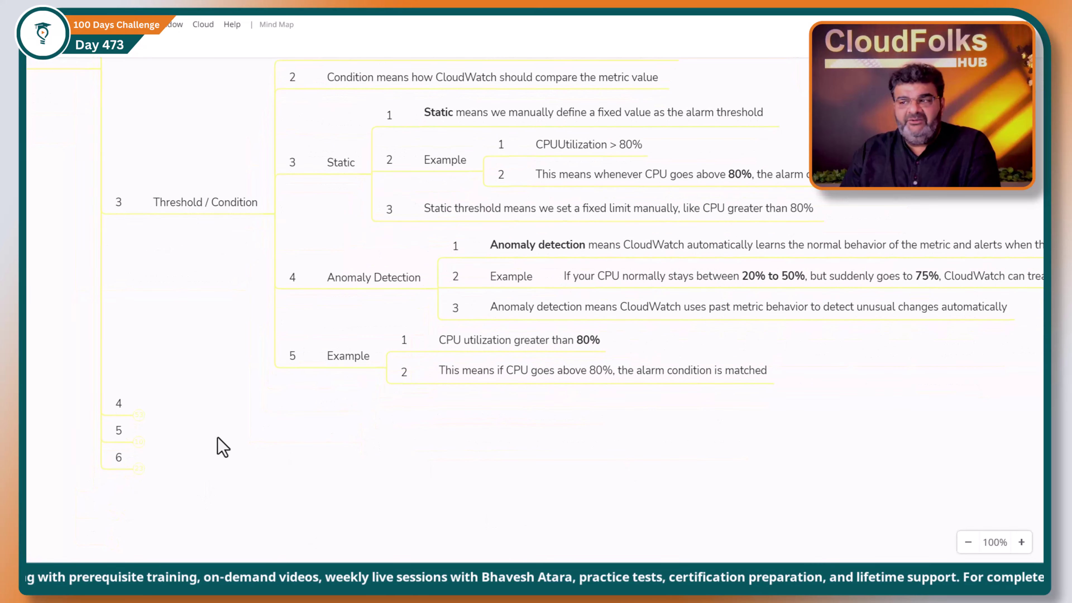
Reveal the Datapoints to Alarm component in the mind map, and expand its definition and Example branch
{"action": "left_click", "coordinate": [141, 416]}
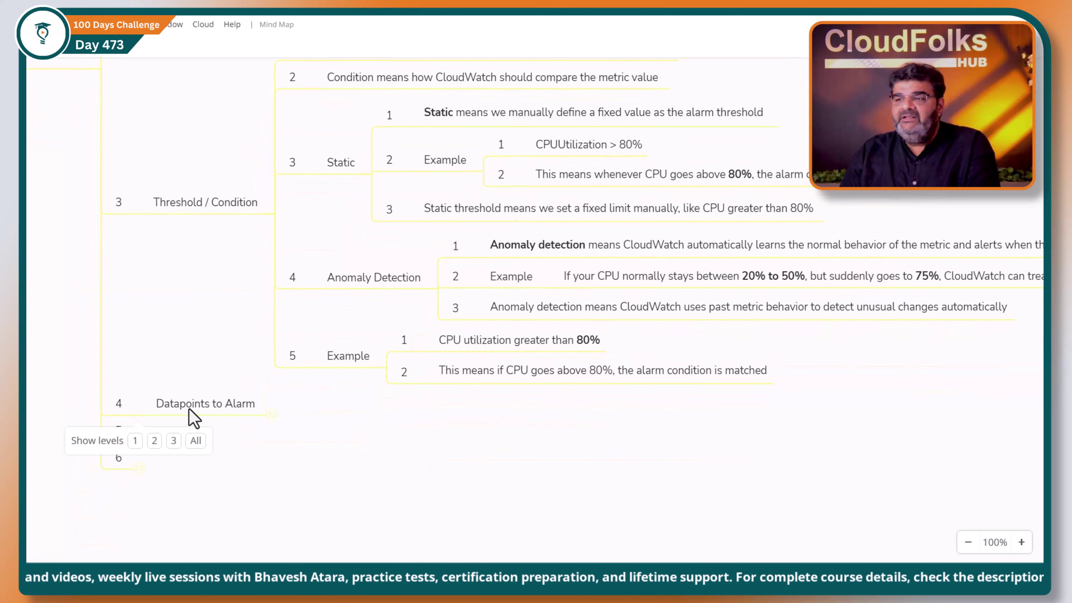
{"action": "left_click", "coordinate": [271, 416]}
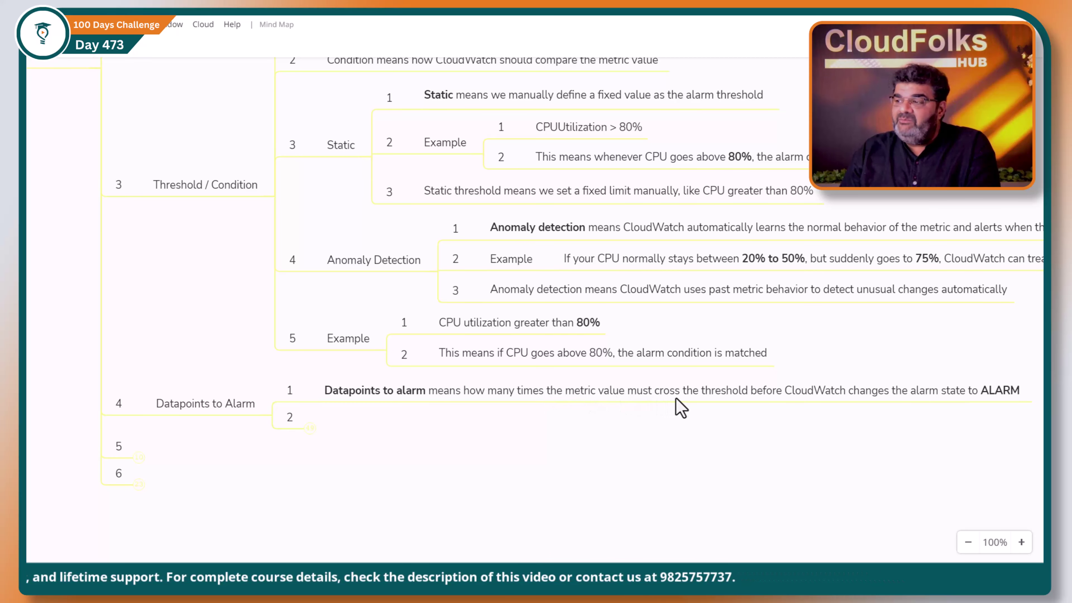
{"action": "scroll", "coordinate": [674, 422], "scroll_direction": "right", "scroll_amount": 3}
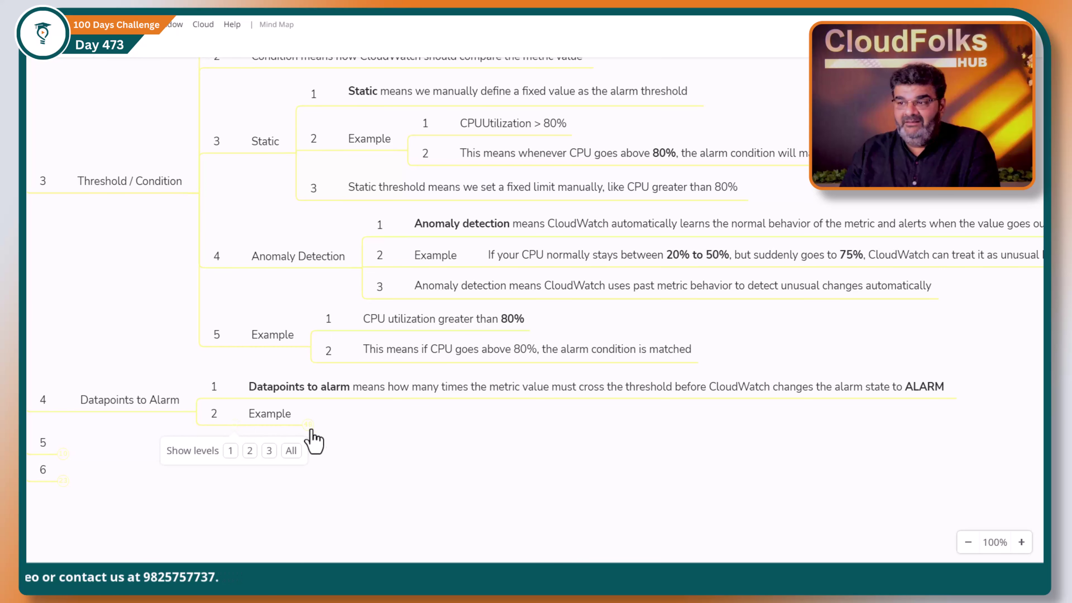
{"action": "left_click", "coordinate": [308, 426]}
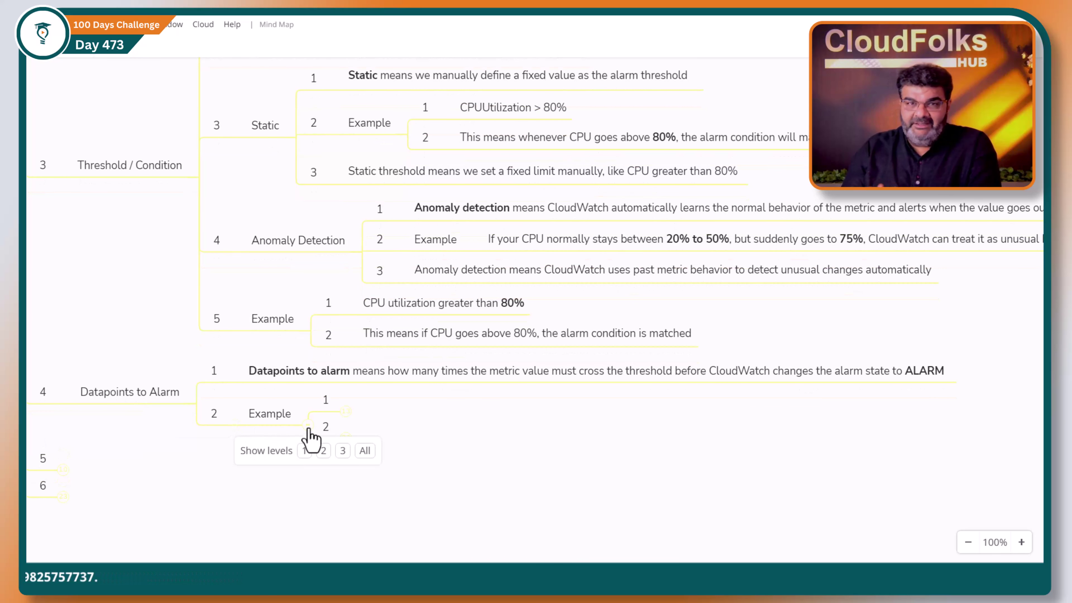